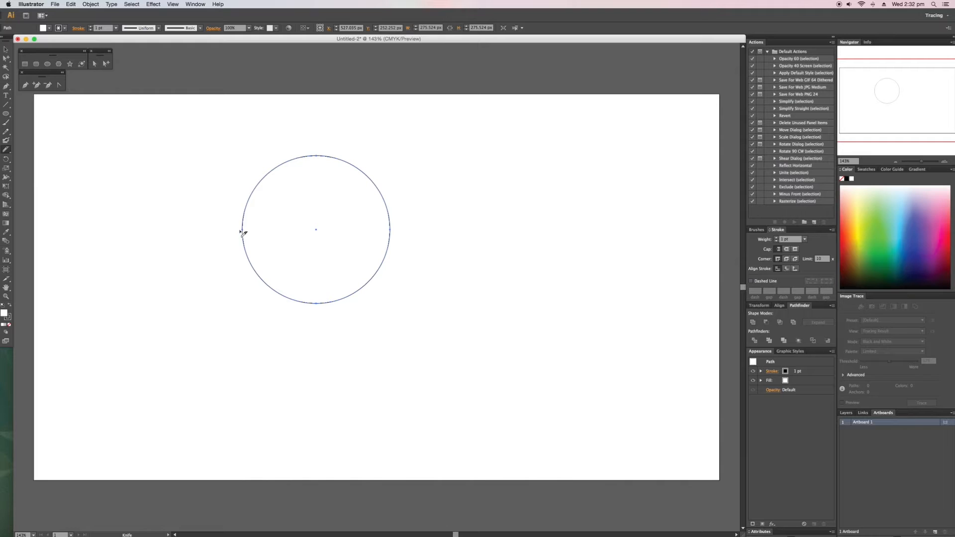
Step: Cut the circle horizontally through its centre with the Knife and move both halves slightly down the artboard
left_click_drag(240, 231, 392, 230)
key("v")
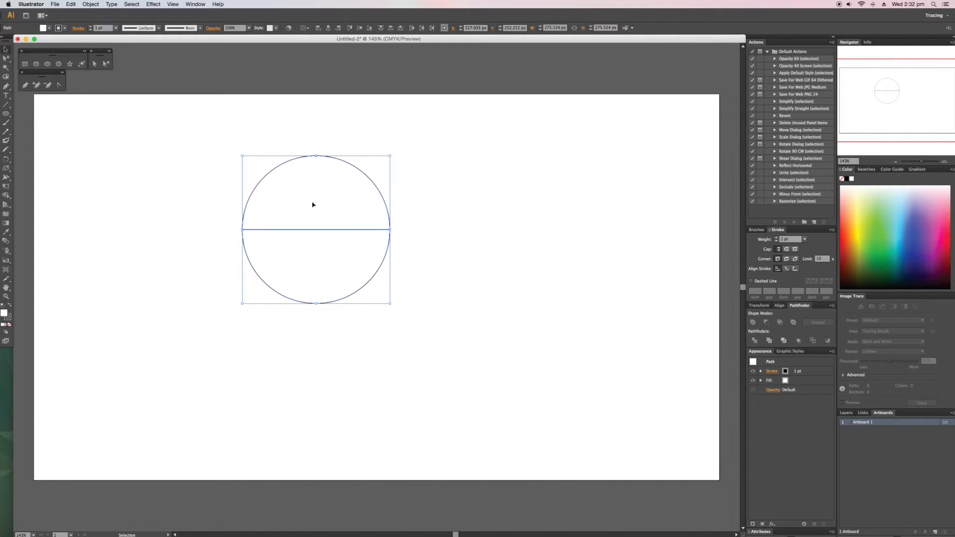
left_click_drag(363, 259, 367, 294)
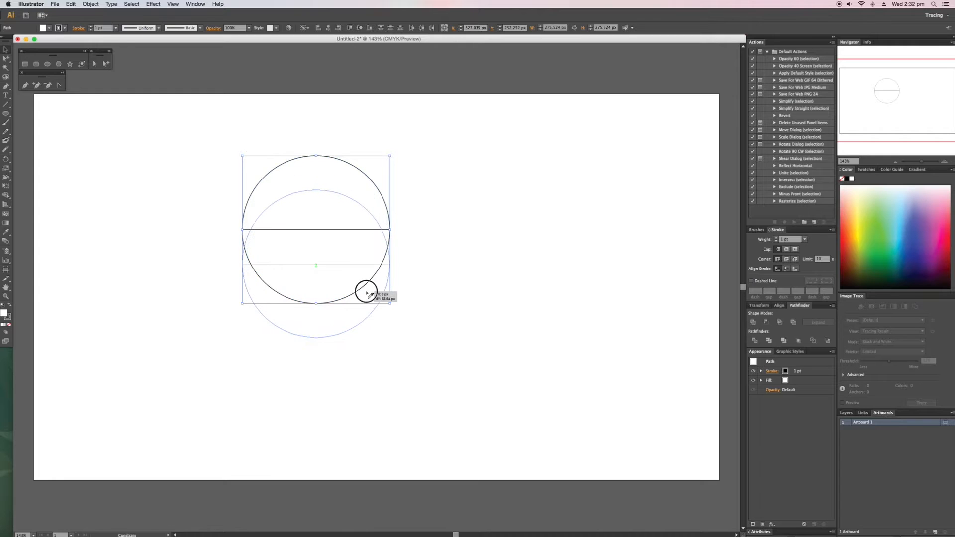
left_click(449, 290)
left_click_drag(429, 325, 337, 303)
left_click(352, 311, "shift")
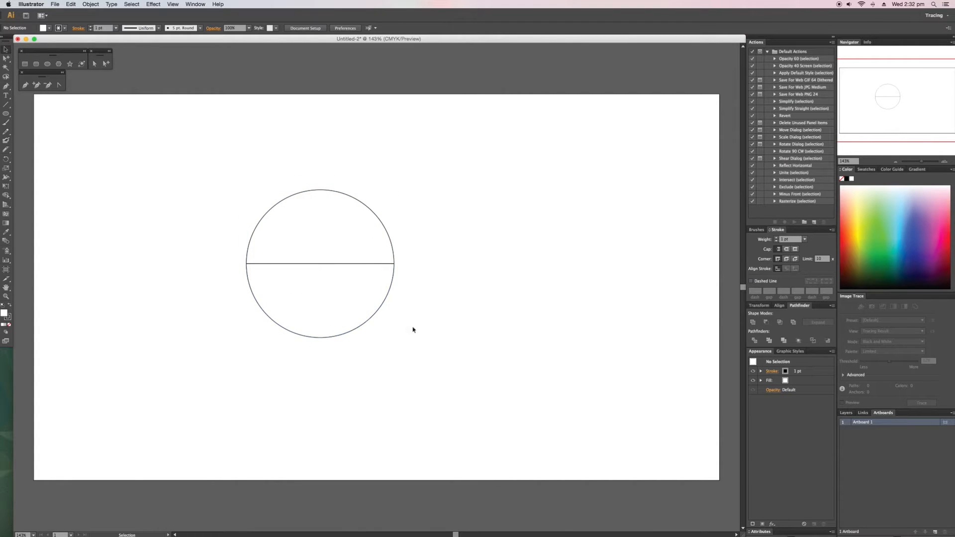
Step: Pull the two half-circles apart vertically, moving the lower one straight down and the upper one slightly up
left_click(377, 302)
left_click_drag(380, 309, 379, 447)
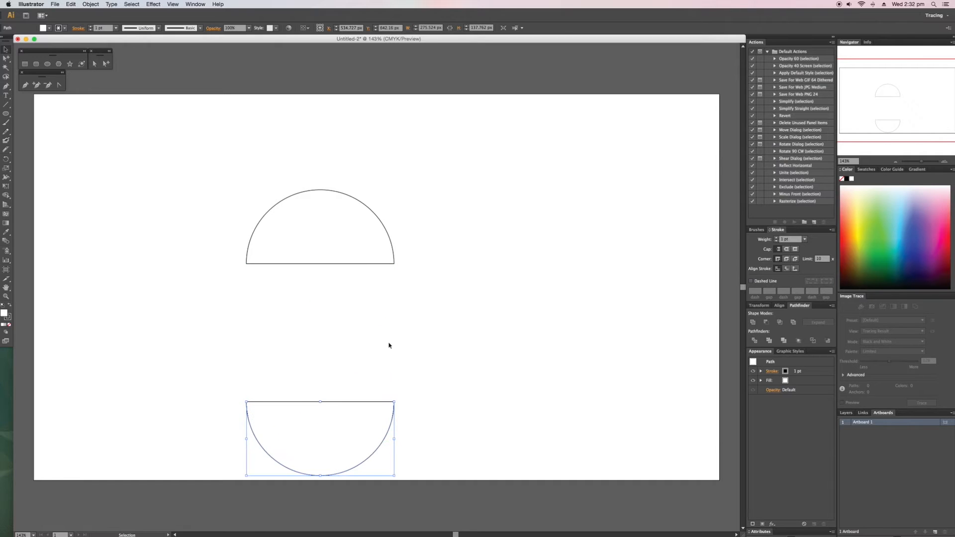
left_click(387, 230)
left_click(385, 228, "shift")
left_click_drag(406, 246, 348, 224)
left_click(386, 227, "shift")
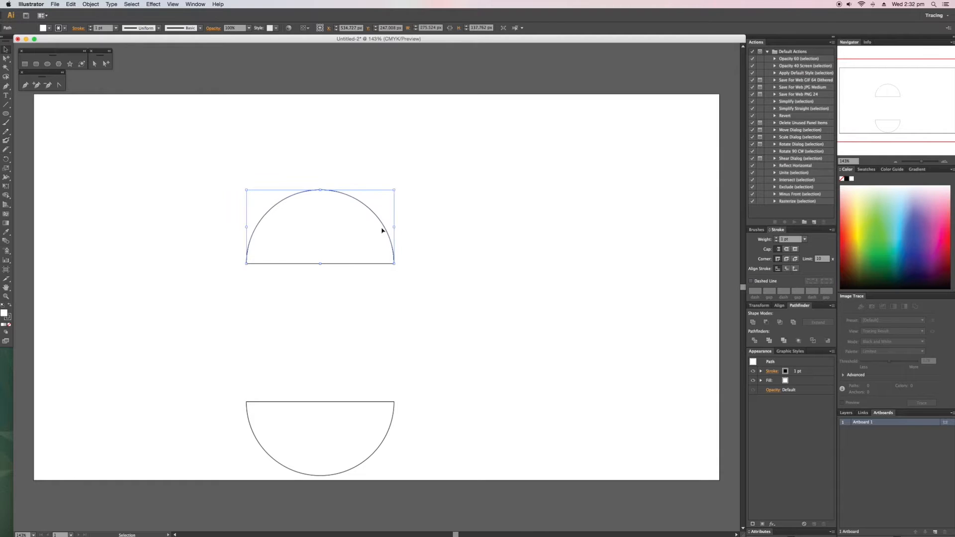
left_click_drag(374, 226, 374, 205)
Step: Move both half-circles together up and to the right, toward the middle of the artboard
left_click(454, 306)
left_click_drag(177, 170, 392, 415)
left_click_drag(335, 424, 376, 367)
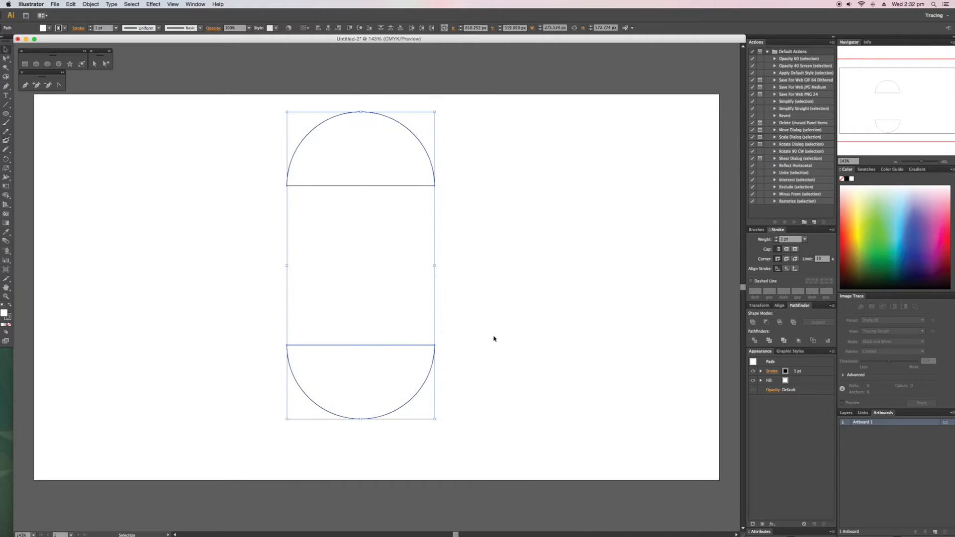
Step: Draw a rectangle about 276 by 297 px that fills the gap between the two half-circles' flat edges
left_click(494, 337)
left_click(25, 64)
left_click_drag(287, 185, 435, 346)
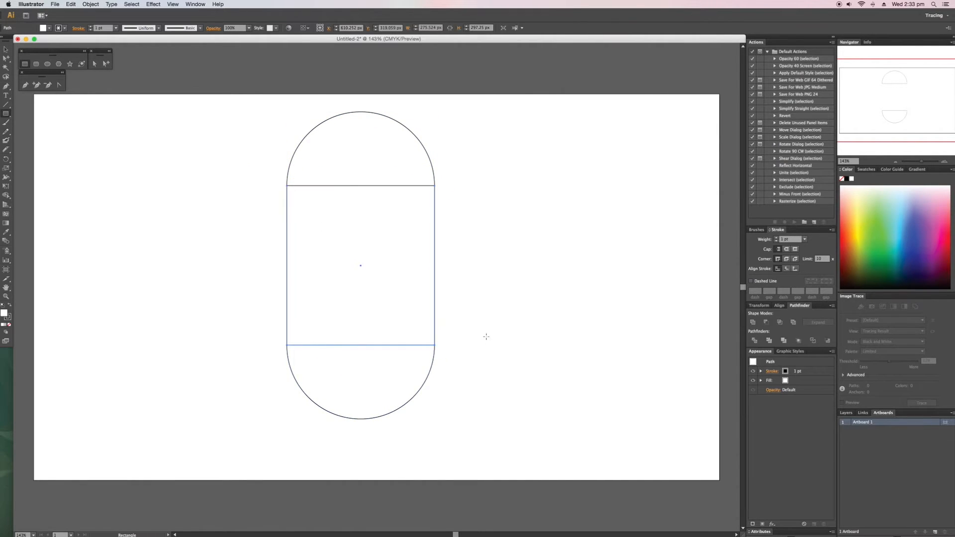
key("v")
left_click(169, 158)
left_click_drag(204, 124, 486, 367)
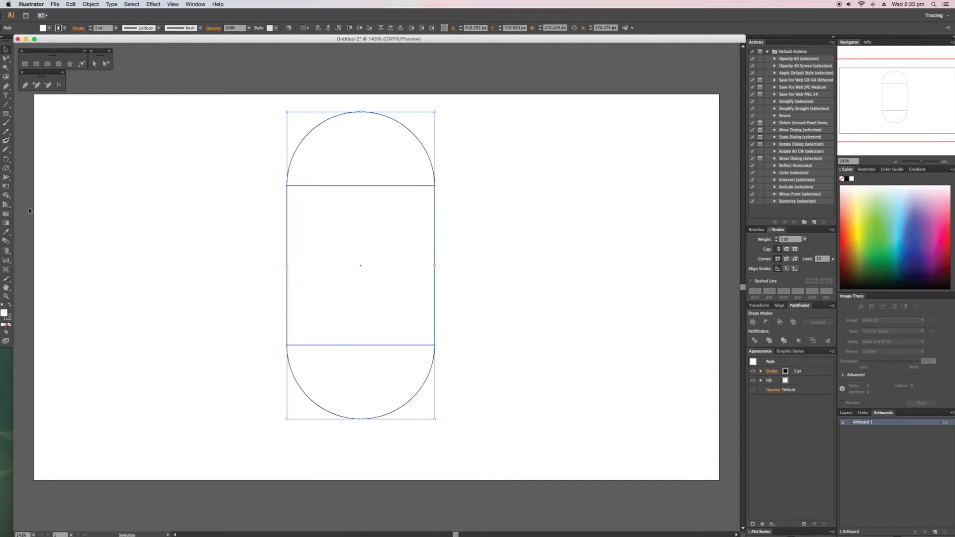
left_click(6, 196)
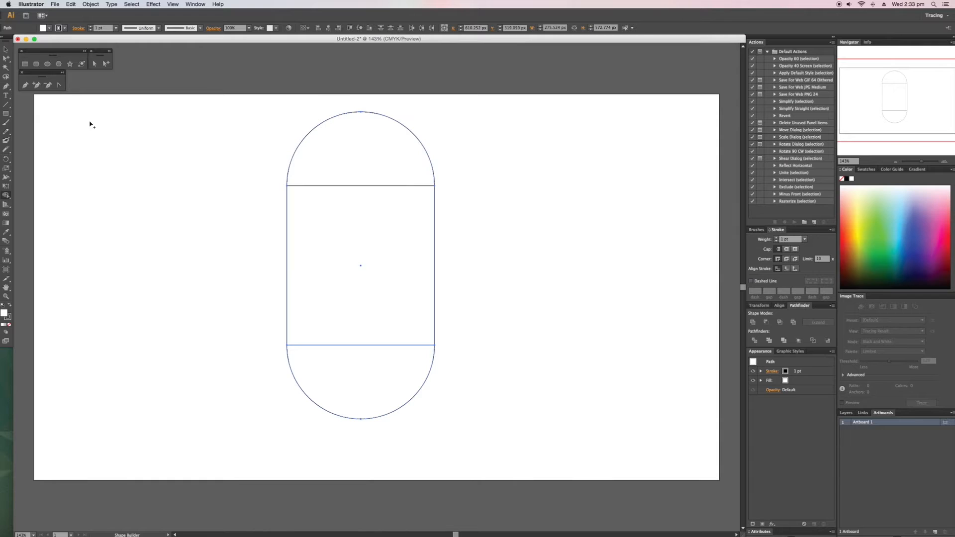
left_click(6, 106)
left_click(7, 49)
left_click(136, 241)
Step: Draw a horizontal line about 276 px long across the middle of the rectangle, from edge to edge
left_click(6, 107)
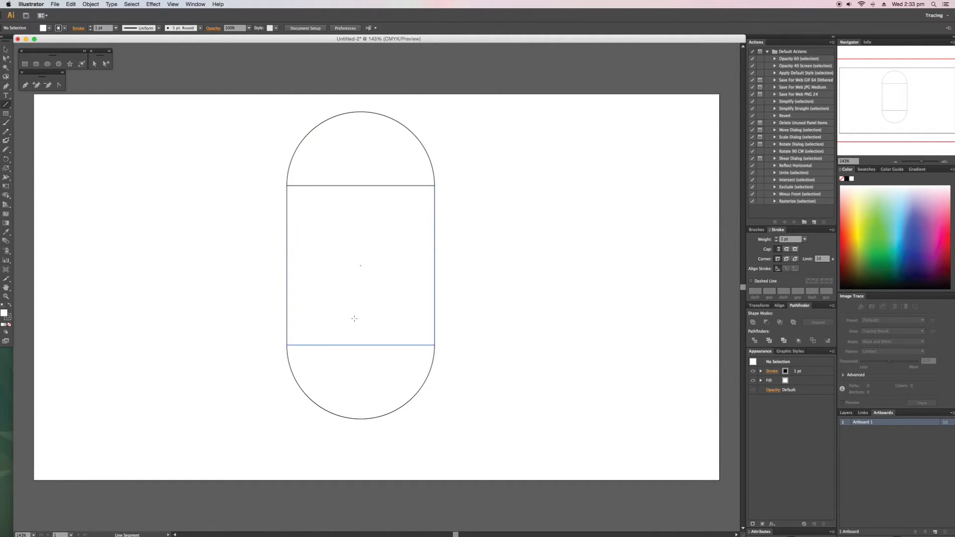
left_click_drag(287, 266, 435, 265)
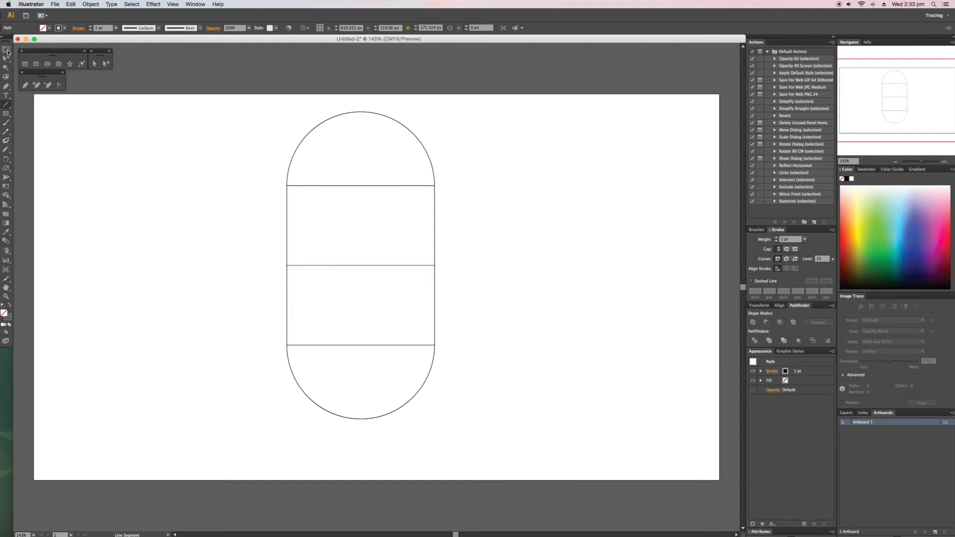
left_click(7, 51)
left_click(177, 252)
Step: Use the Shape Builder on all shapes to merge each half-circle with the adjoining half of the rectangle
left_click_drag(192, 124, 475, 400)
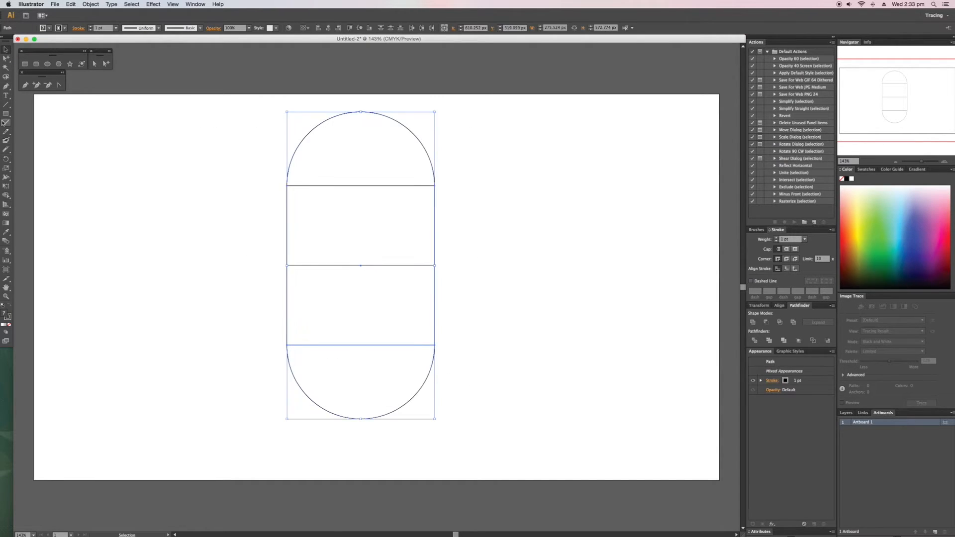
left_click(6, 195)
left_click_drag(353, 178, 356, 229)
left_click_drag(381, 319, 391, 370)
left_click(7, 51)
left_click(527, 264)
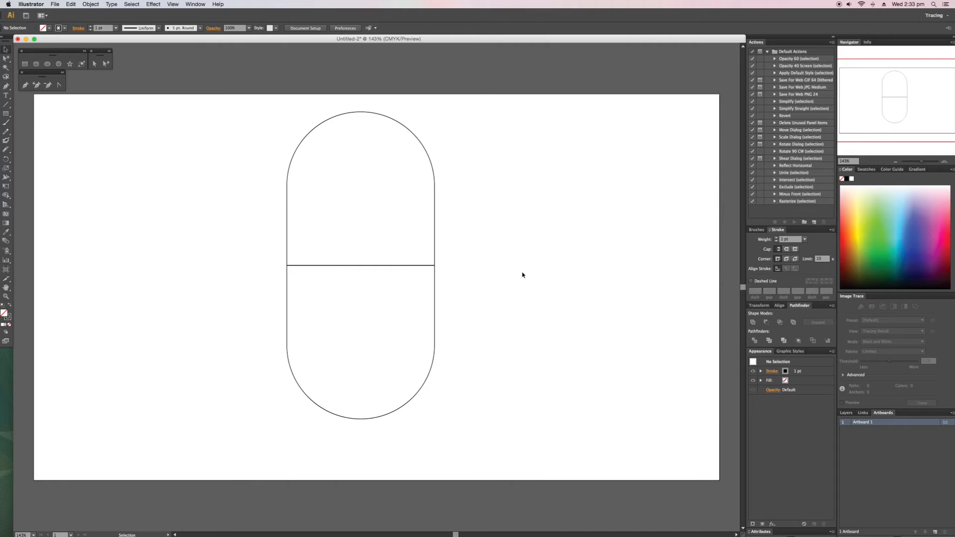
Step: Fill the lower half of the capsule with bright red
left_click(435, 324)
left_click(315, 292)
left_click(288, 284)
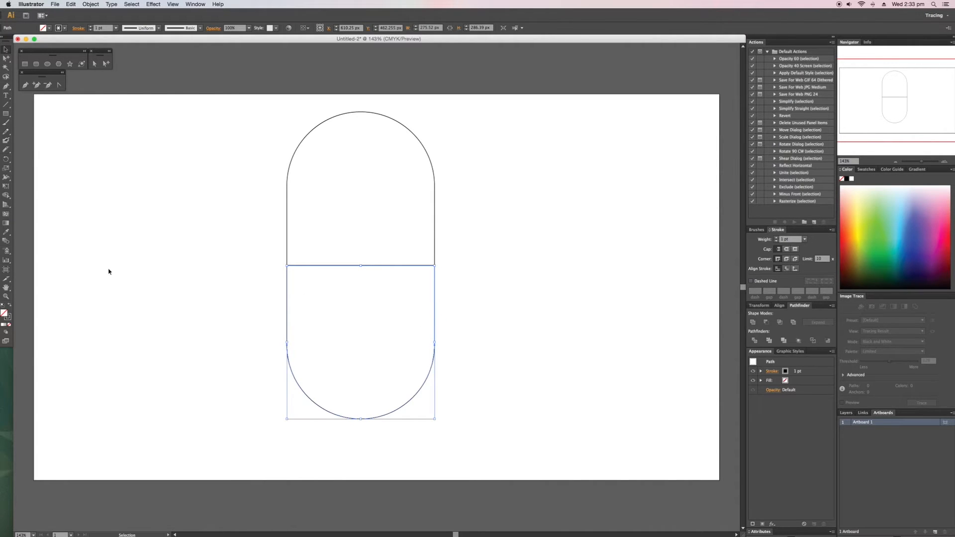
double_click(3, 314)
left_click_drag(668, 283, 754, 260)
left_click(755, 267)
Step: Fill the upper half of the capsule with light pink
left_click(434, 218)
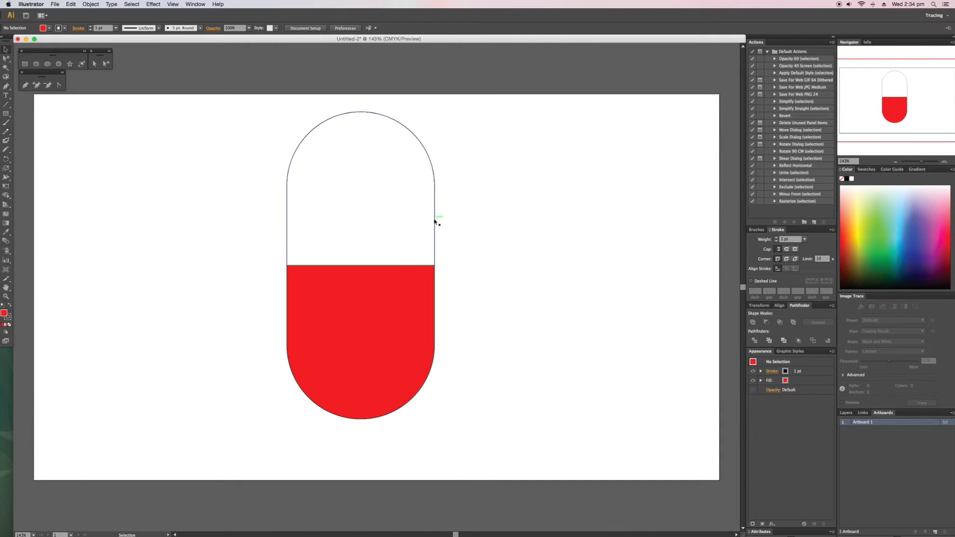
double_click(3, 314)
left_click_drag(607, 265, 600, 260)
left_click(746, 266)
left_click(554, 207)
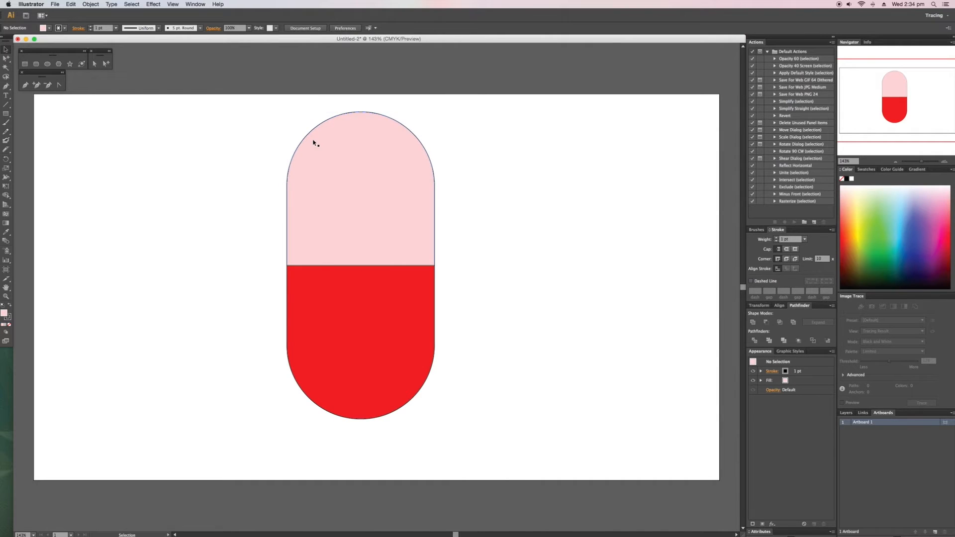
Step: Duplicate both capsule halves slightly to the left, overlapping the original
left_click_drag(249, 139, 480, 381)
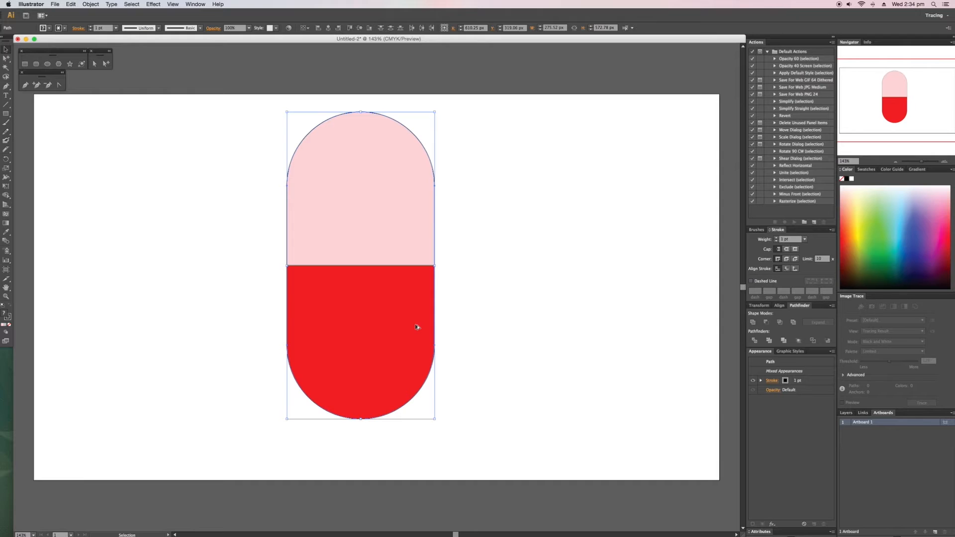
left_click_drag(417, 327, 394, 326)
left_click(488, 320)
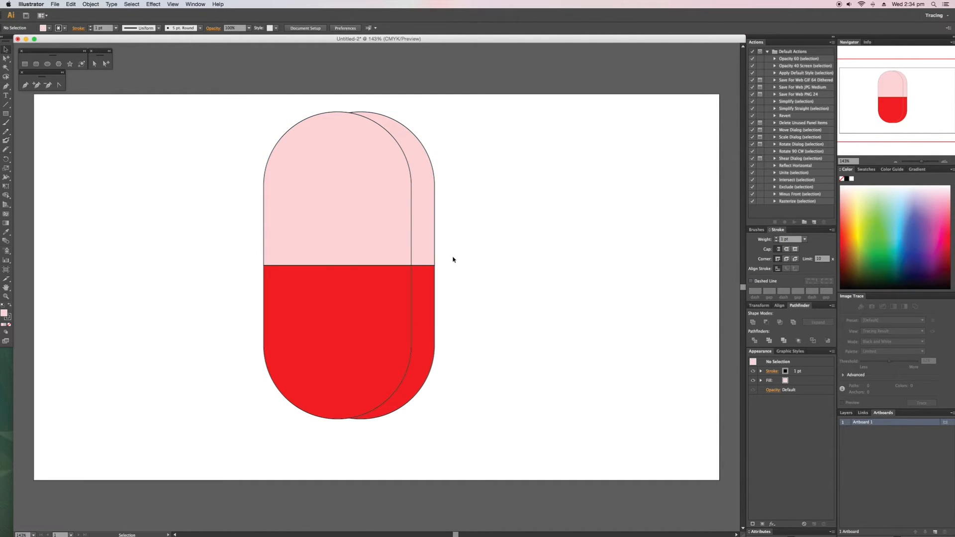
Step: Fill the pink half of the rear capsule with a slightly darker pink for shading
left_click(429, 247)
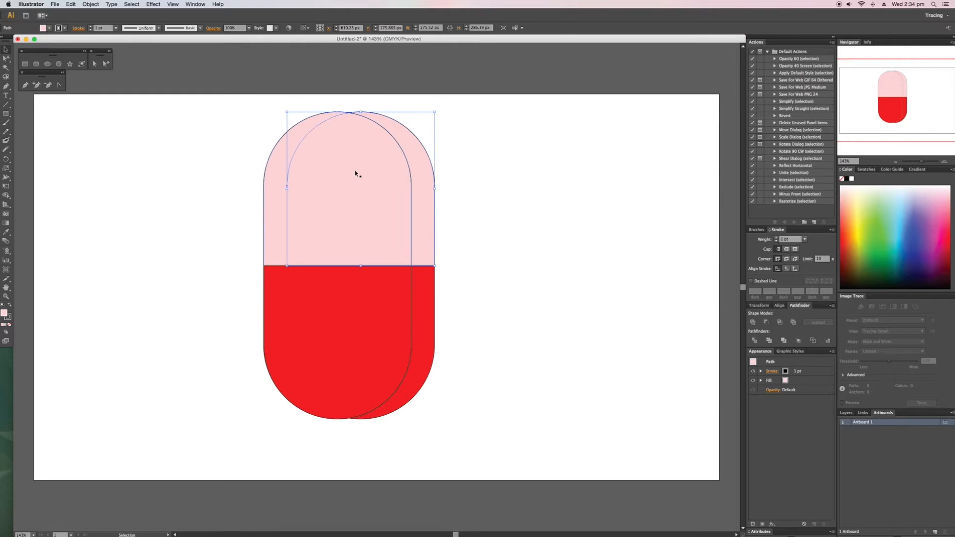
double_click(5, 315)
left_click_drag(604, 265, 608, 264)
key("Return")
left_click(476, 291)
Step: Fill the red half of the rear capsule with a darker red of about 80% brightness
left_click(426, 303)
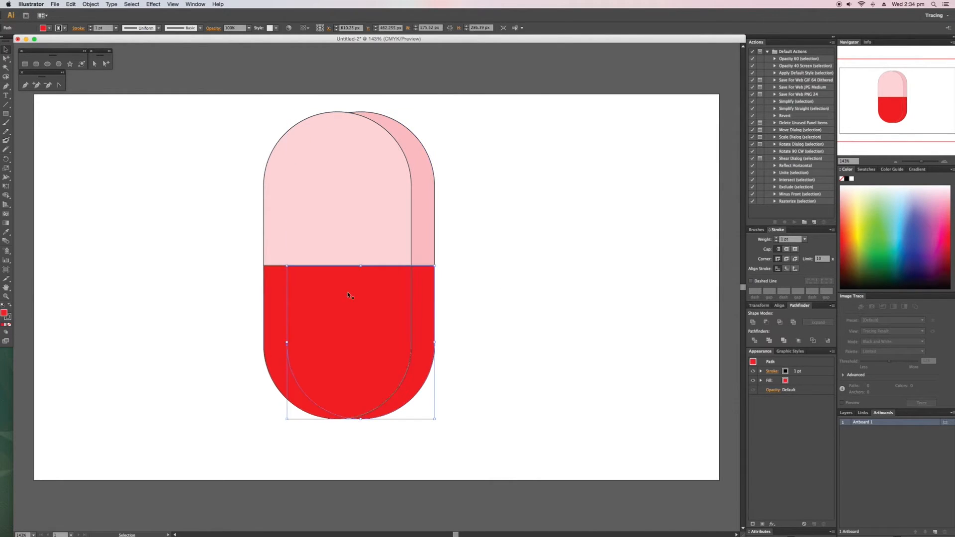
double_click(4, 315)
left_click_drag(669, 277, 677, 283)
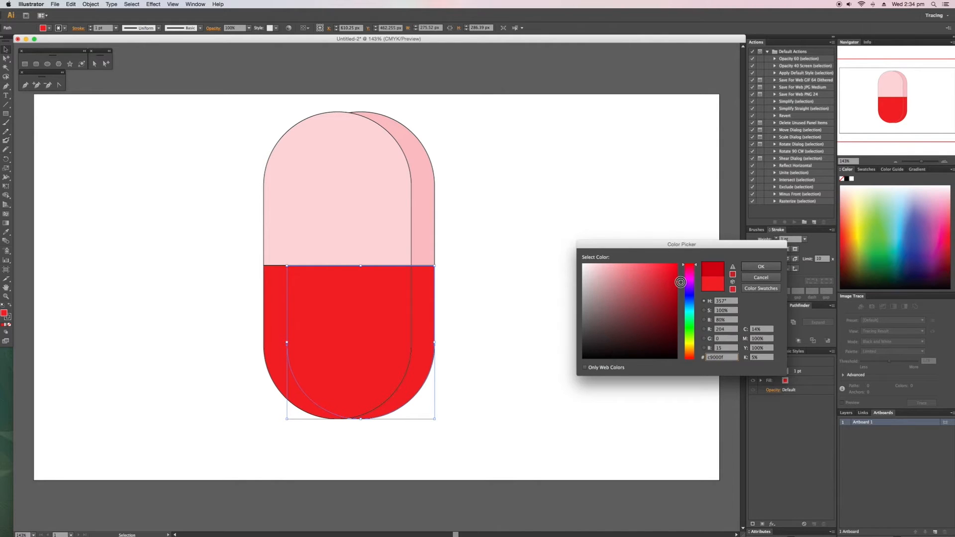
left_click(754, 268)
left_click(633, 298)
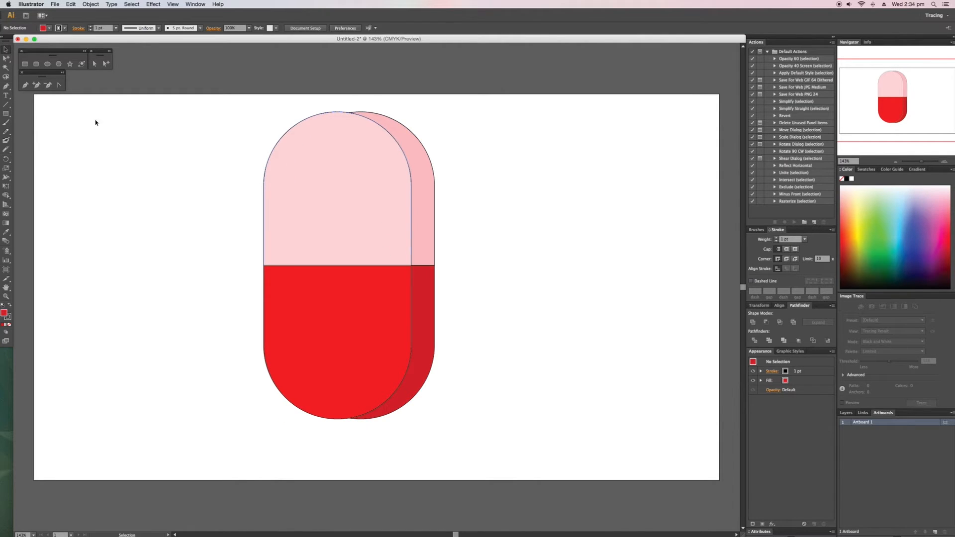
Step: Remove the pink and red slivers of the front copy overhanging the rear capsule's left edge with the Shape Builder
left_click_drag(224, 137, 380, 331)
left_click(5, 195)
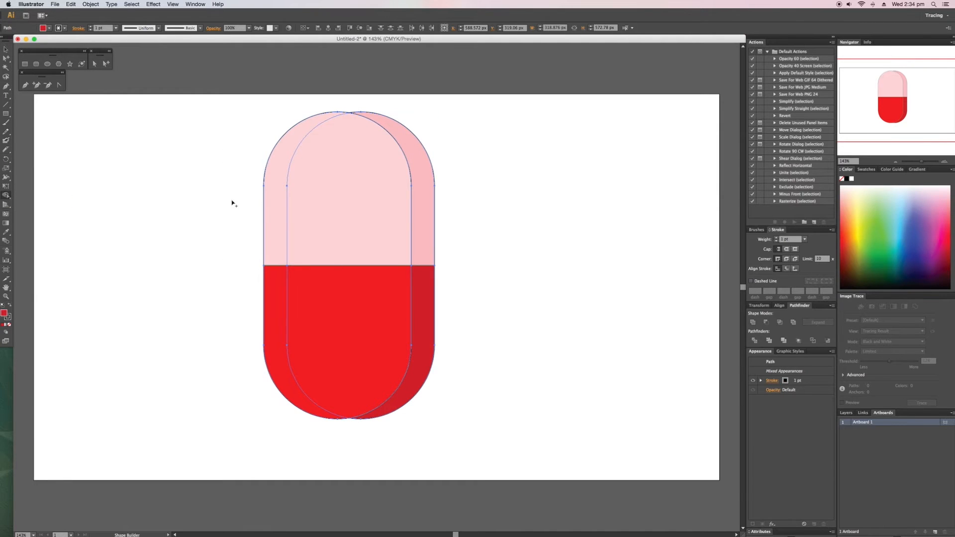
left_click(272, 201, "alt")
left_click(276, 278, "alt")
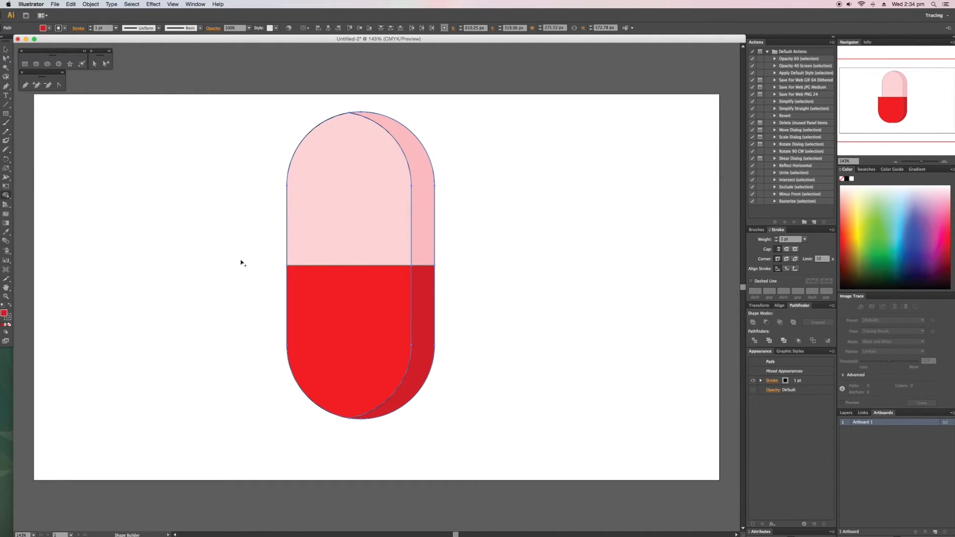
left_click(6, 51)
left_click(157, 226)
Step: Remove the stroke from the front light pink and front bright red shapes
left_click(362, 230)
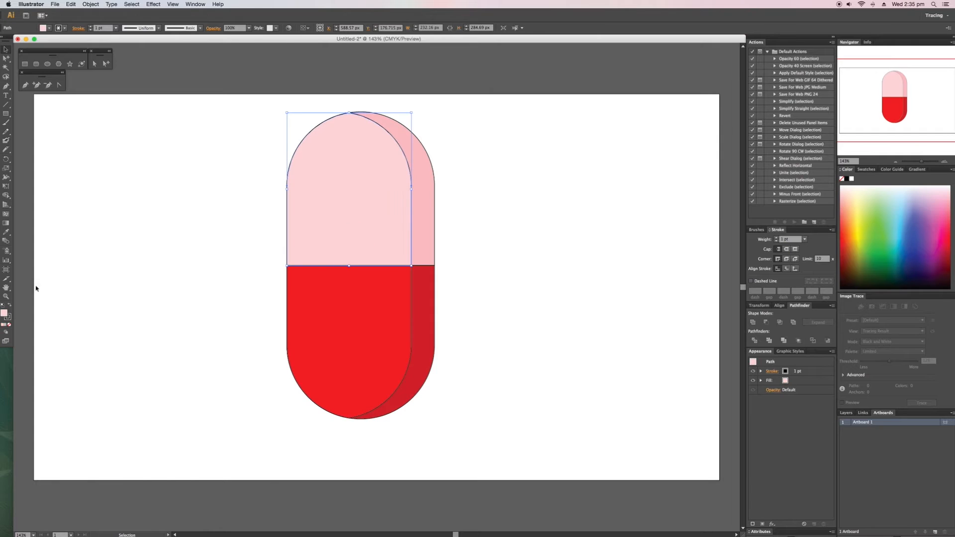
left_click(91, 30)
left_click(463, 171)
left_click(357, 323)
left_click(91, 30)
left_click(644, 187)
Step: Nudge both front shapes one increment to the right so the capsule's outline shows
left_click(407, 301)
left_click(383, 238, "shift")
key("Right")
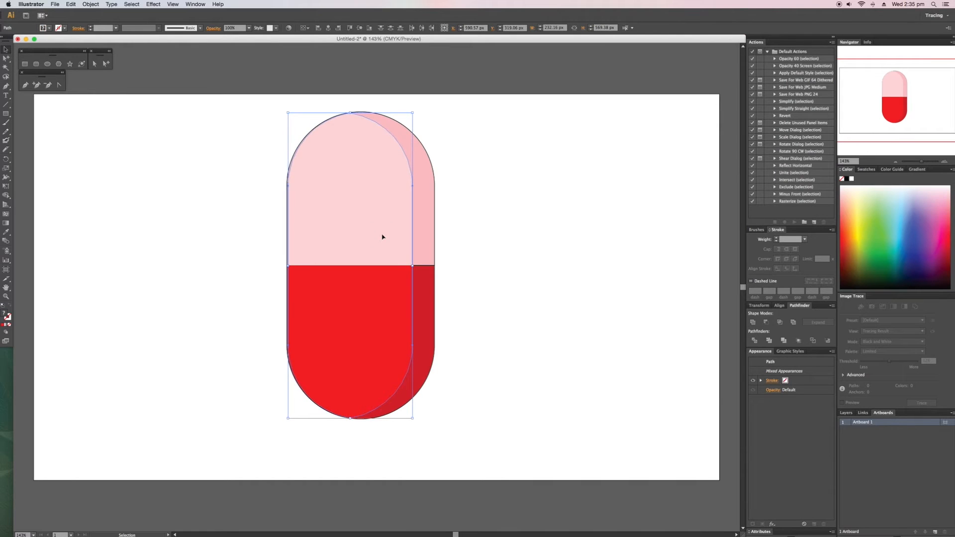
left_click(483, 271)
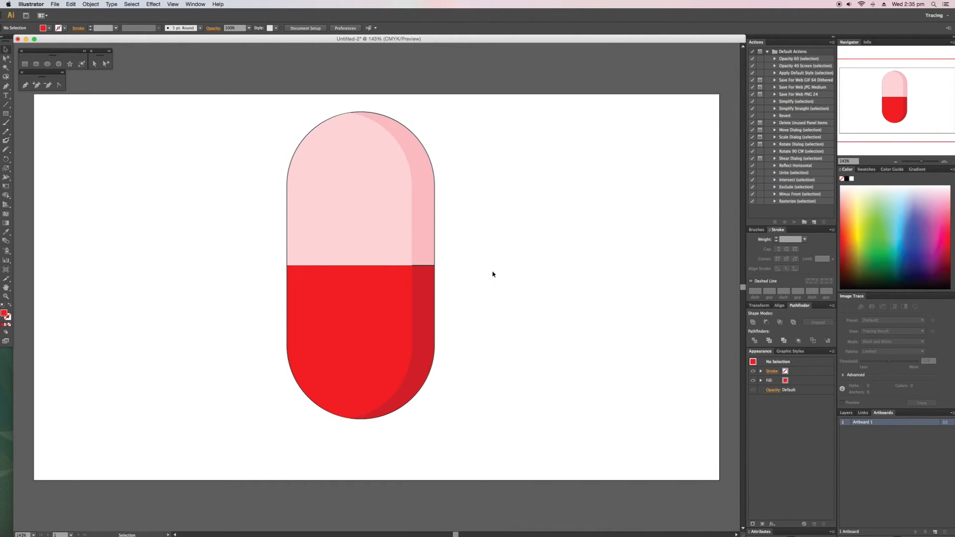
Step: Draw two narrow white ellipses without stroke near the capsule's left edge, one on the pink half and one about 24 by 128 px on the red
left_click(47, 64)
key("d")
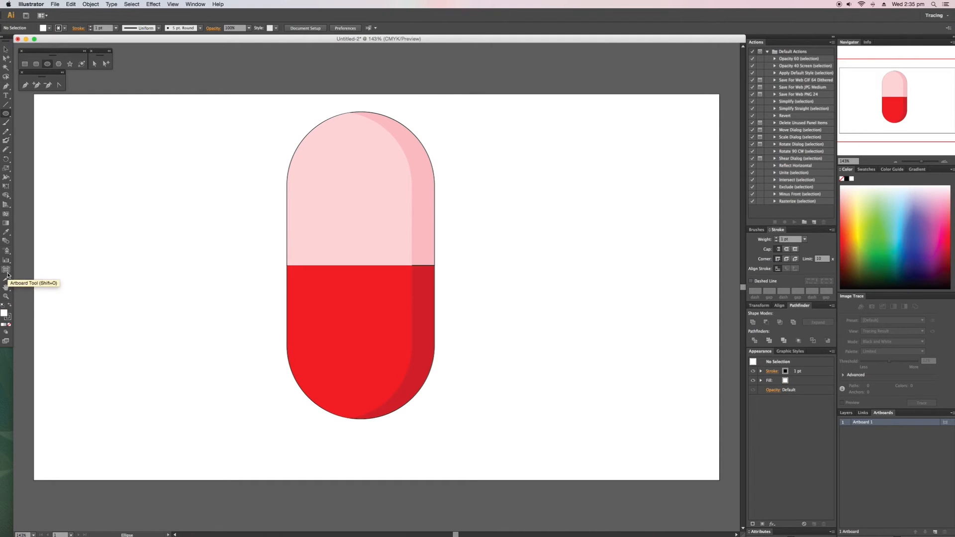
left_click(10, 324)
left_click_drag(305, 158, 323, 248)
left_click_drag(310, 282, 322, 350)
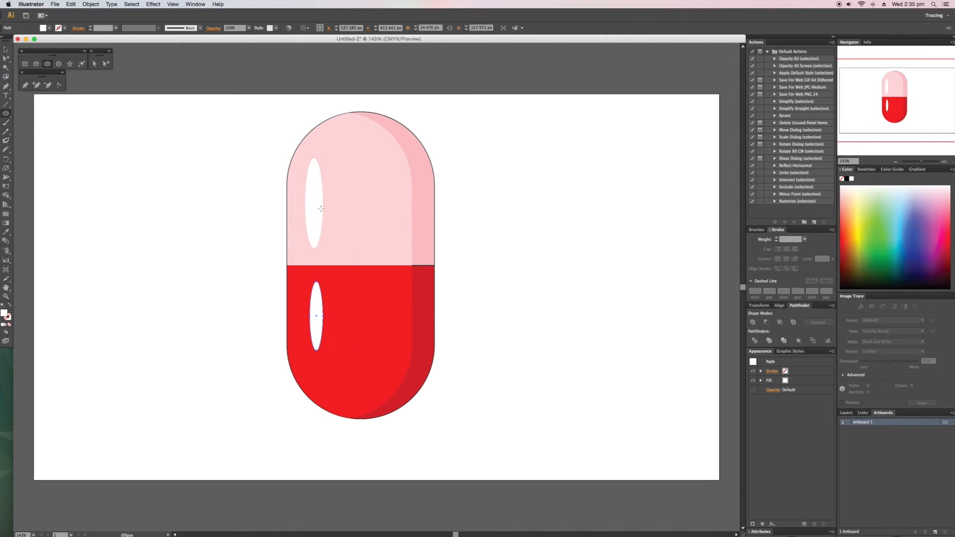
Step: Set the opacity of both white highlight ellipses to 30%
left_click(6, 49)
left_click(314, 209)
left_click(319, 307, "shift")
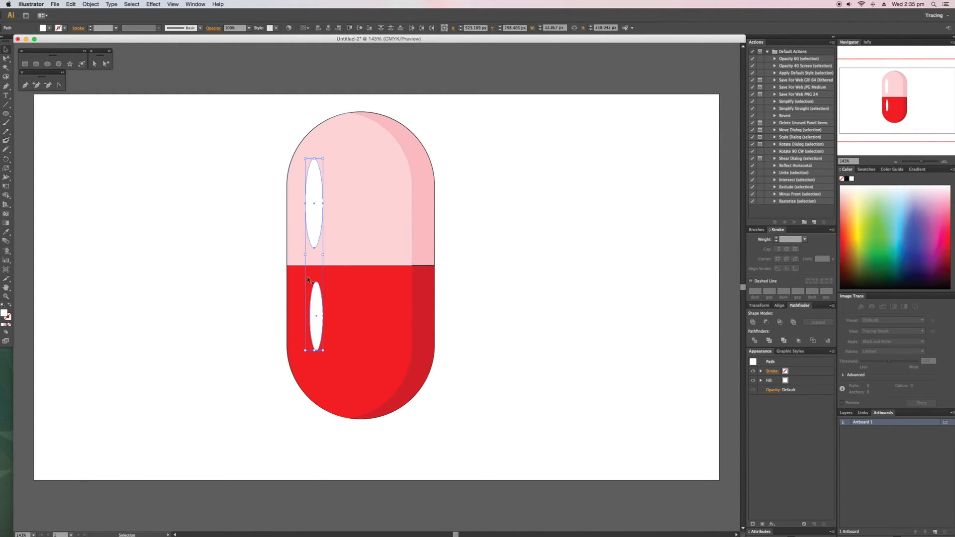
left_click(249, 28)
left_click(256, 94)
left_click(510, 239)
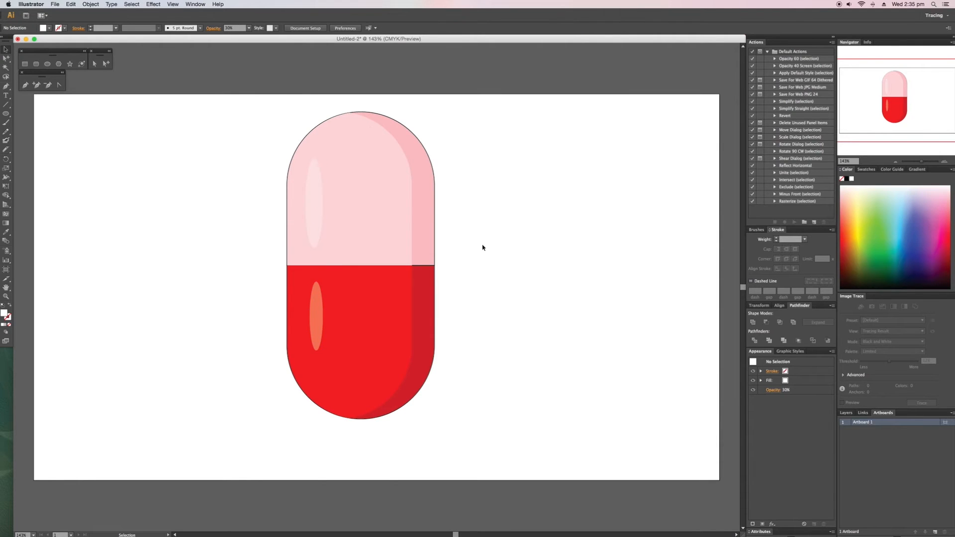
Step: Draw a flat black-filled shadow ellipse about 275 by 24 px below the capsule, using default stroke settings
key("d")
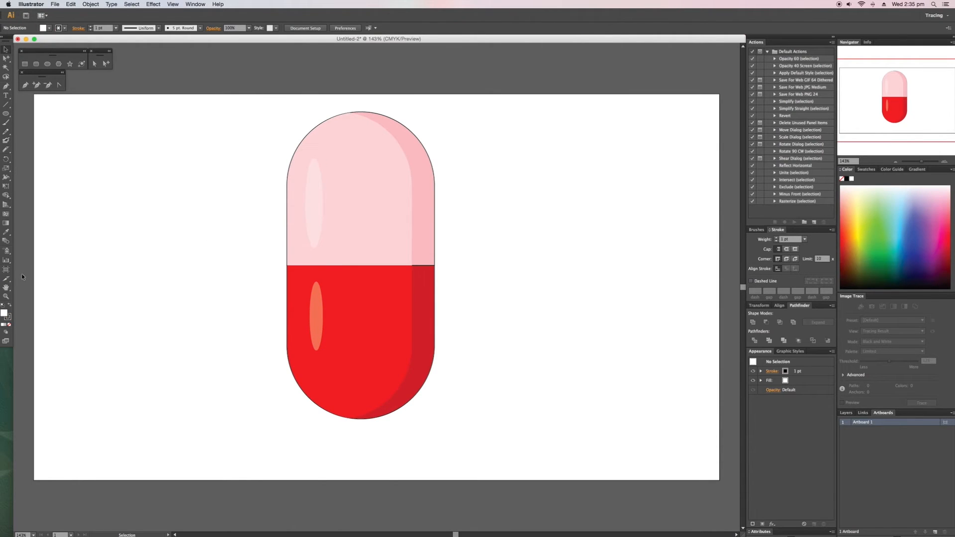
double_click(4, 312)
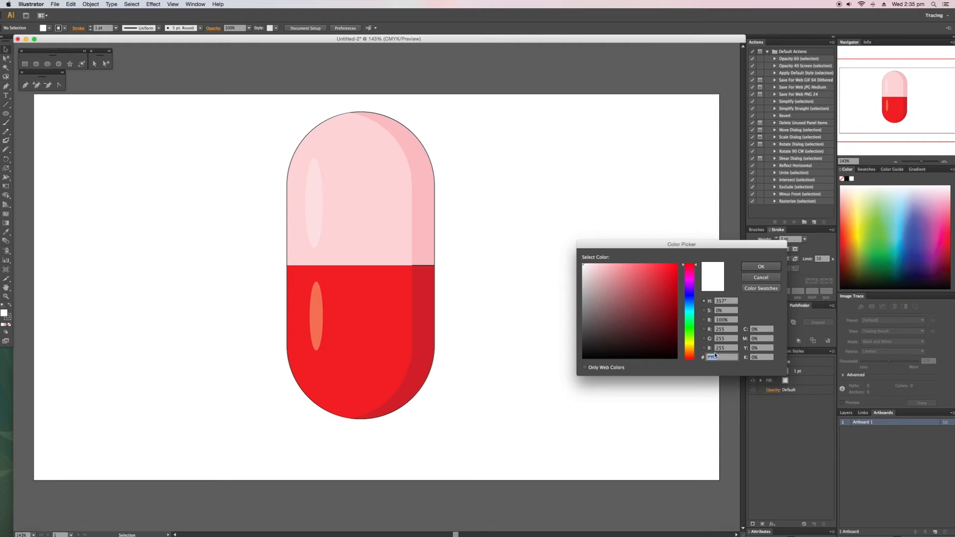
left_click(749, 269)
left_click(48, 64)
left_click_drag(288, 442, 435, 455)
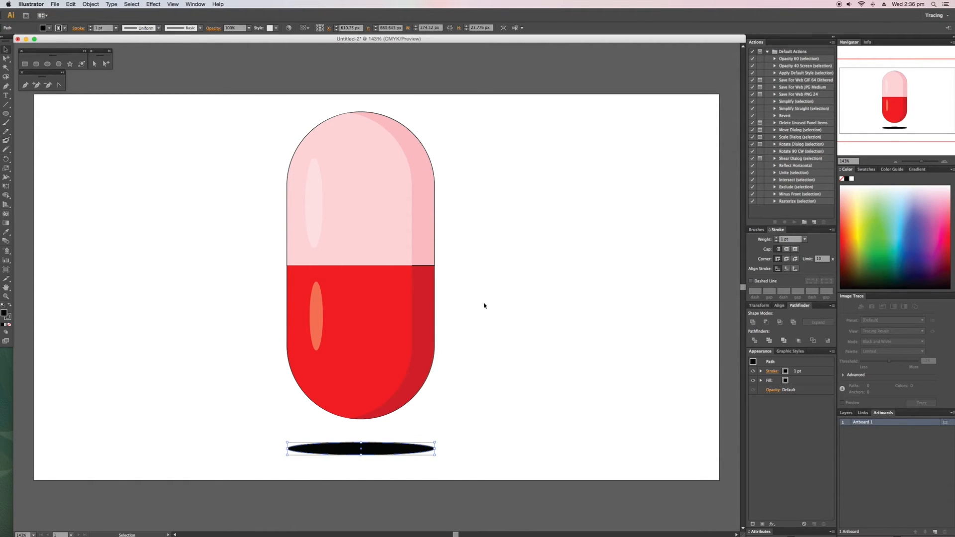
left_click(270, 169)
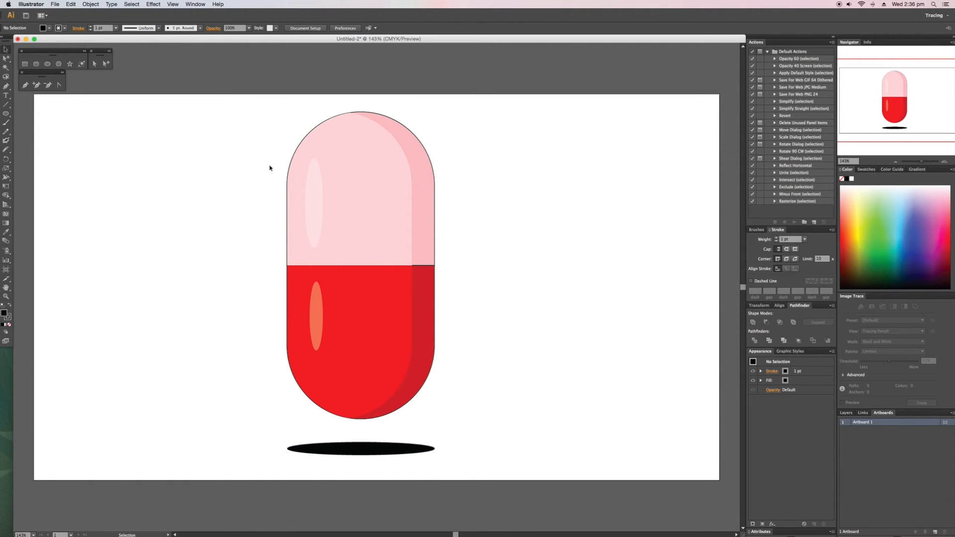
Step: Draw a narrow vertical rounded rectangle about 15 by 63 px, black-filled without stroke, on the empty artboard left of the capsule
left_click(36, 64)
left_click_drag(101, 122, 109, 155)
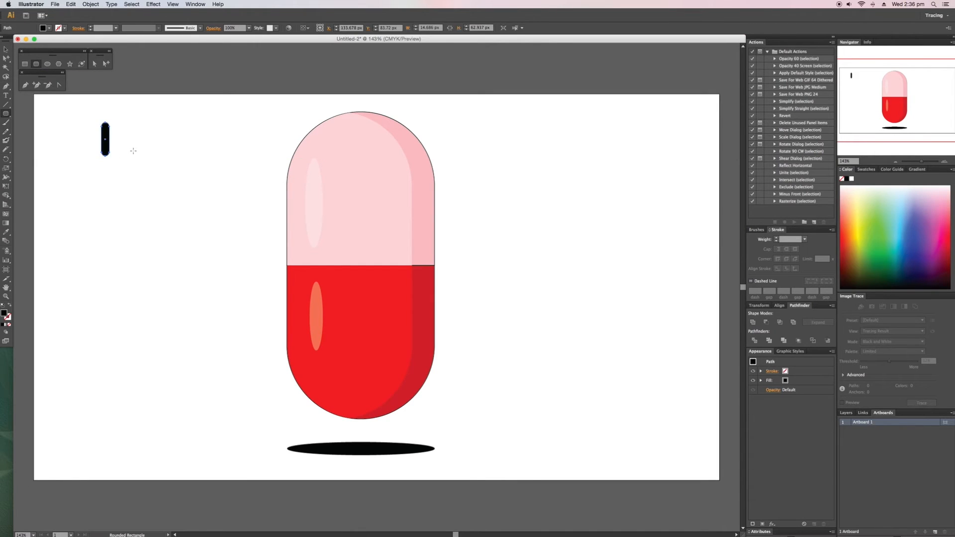
left_click(6, 50)
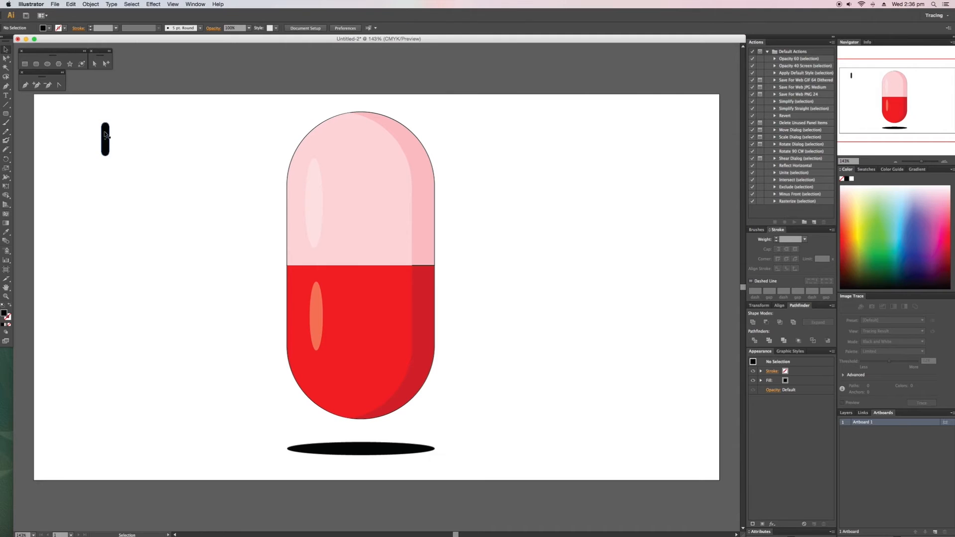
Step: Duplicate the black rounded bar, rotate the copy 90 degrees and centre it over the original to form a plus
left_click(72, 4)
left_click(82, 46)
left_click(72, 5)
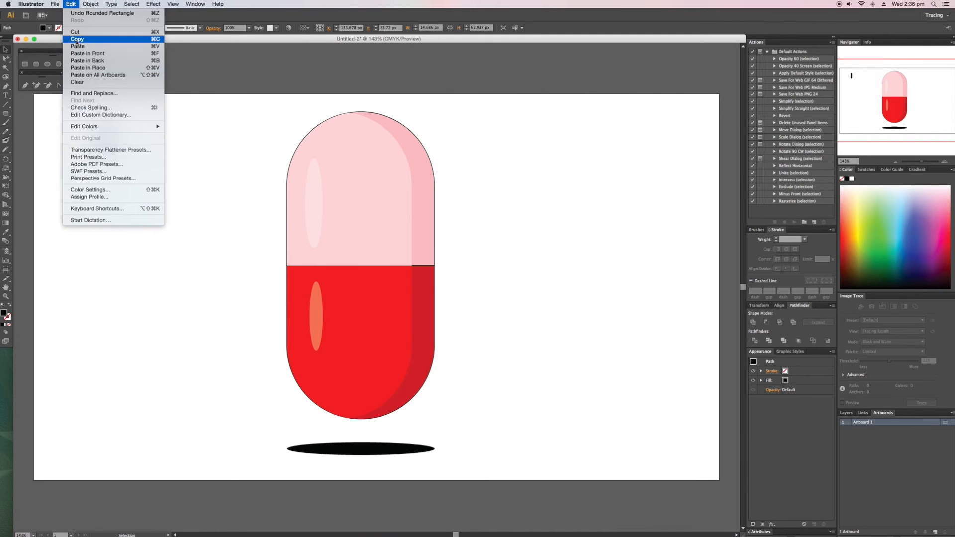
left_click(82, 55)
left_click_drag(376, 286, 115, 140)
key("e")
left_click(148, 157)
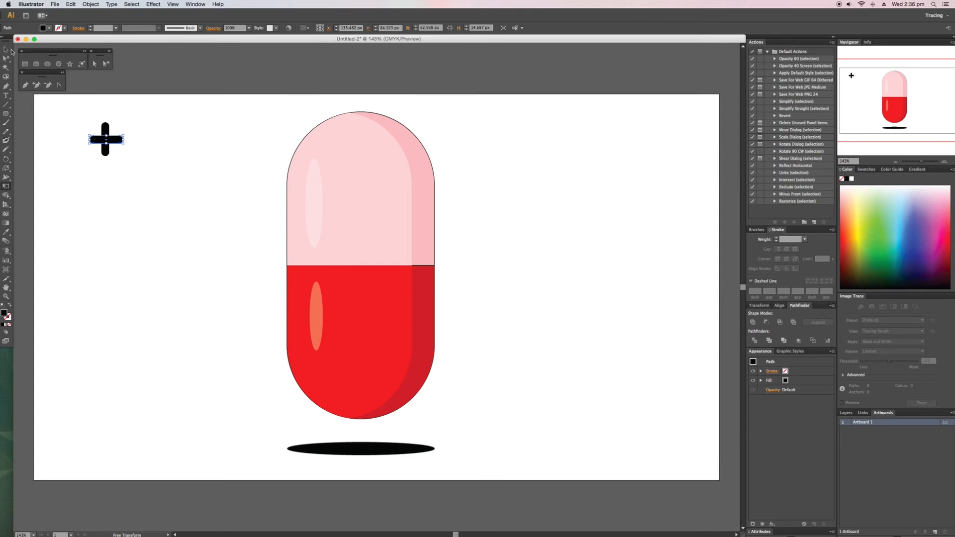
key("v")
left_click(215, 176)
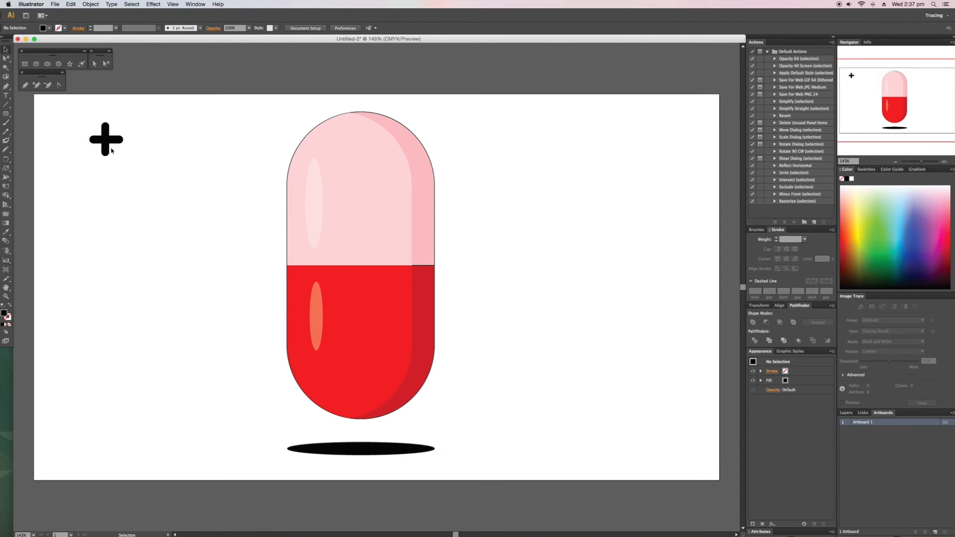
Step: Unite the two crossed bars into a single plus shape with Pathfinder
key("super+equal")
left_click_drag(105, 188, 265, 289)
key("super+equal")
key("super+equal")
left_click_drag(153, 187, 152, 187)
left_click(287, 254)
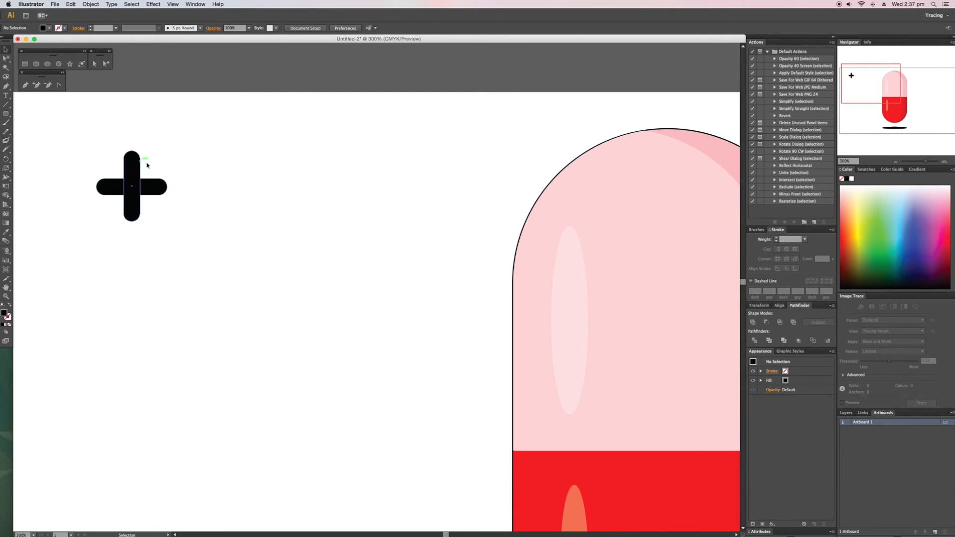
left_click_drag(74, 126, 212, 247)
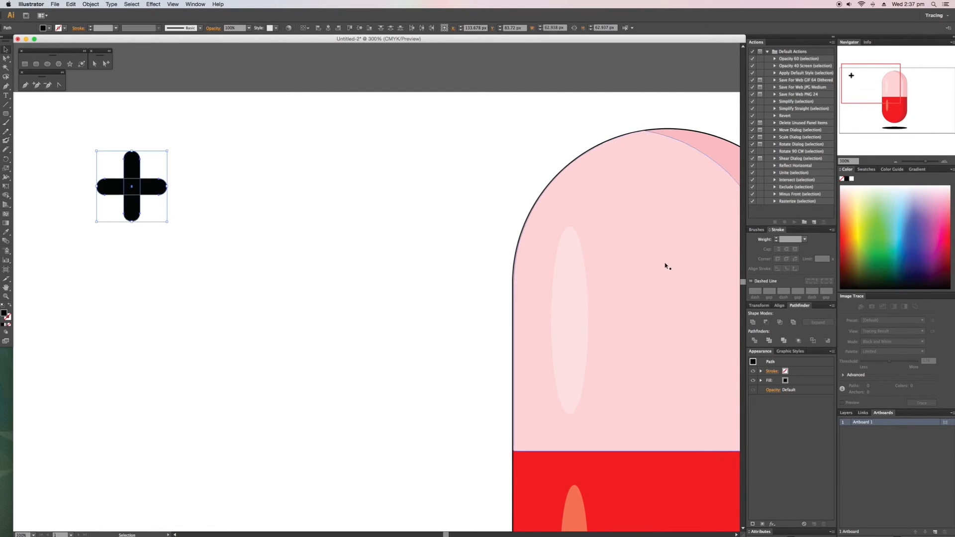
left_click(754, 322)
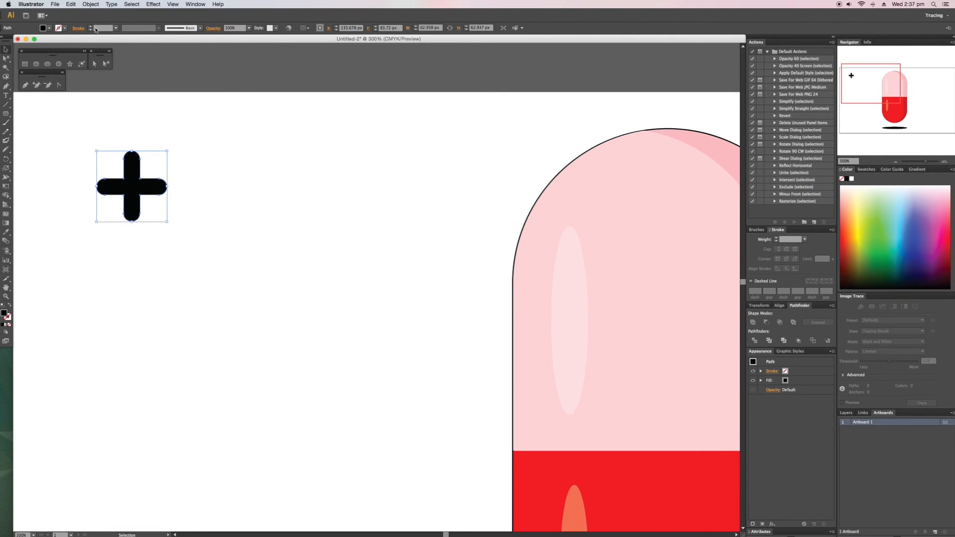
Step: Isolate the plus shape and set its fill colour to white
double_click(4, 313)
type("ff")
key("Return")
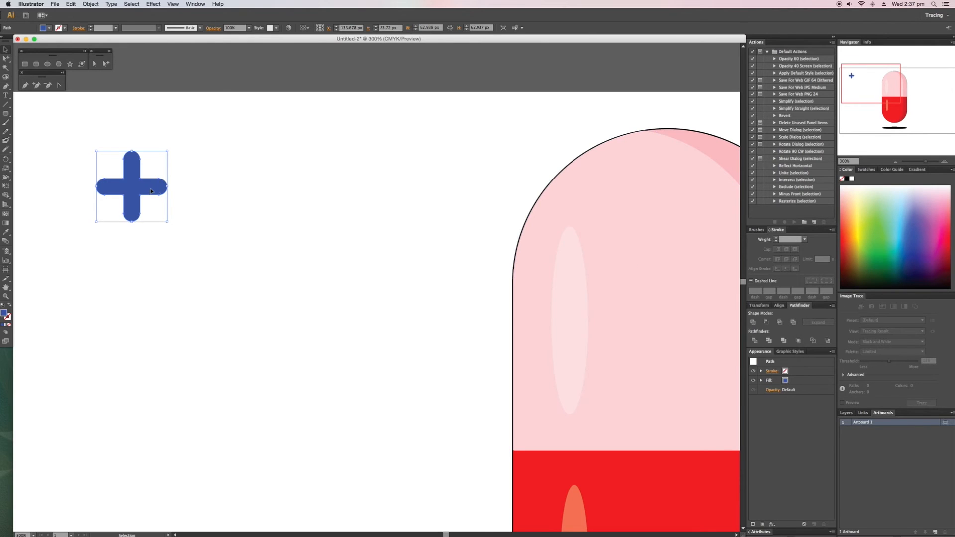
double_click(151, 191)
double_click(4, 313)
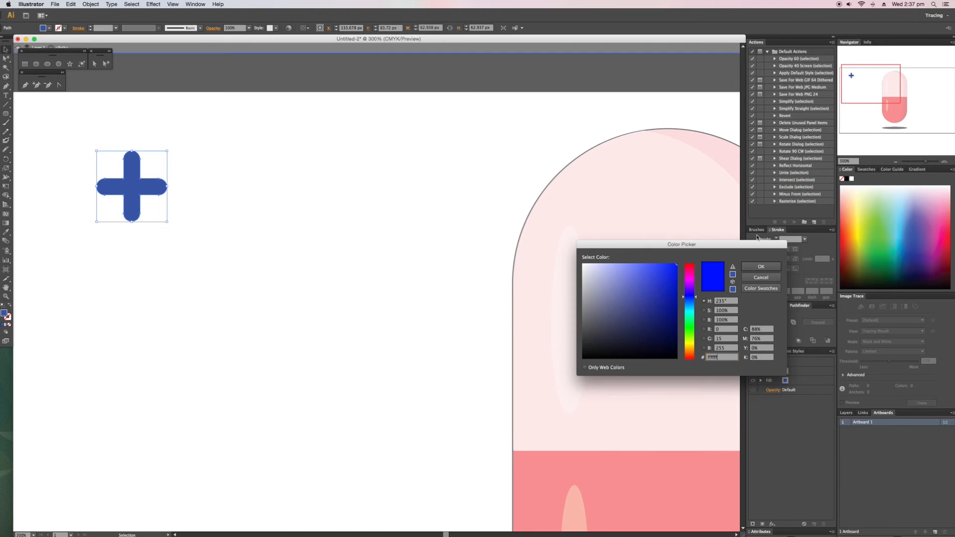
left_click(760, 267)
Step: Move the white plus onto the upper part of the capsule's pink half and scale it down proportionally to about 31 px
left_click_drag(145, 191, 646, 224)
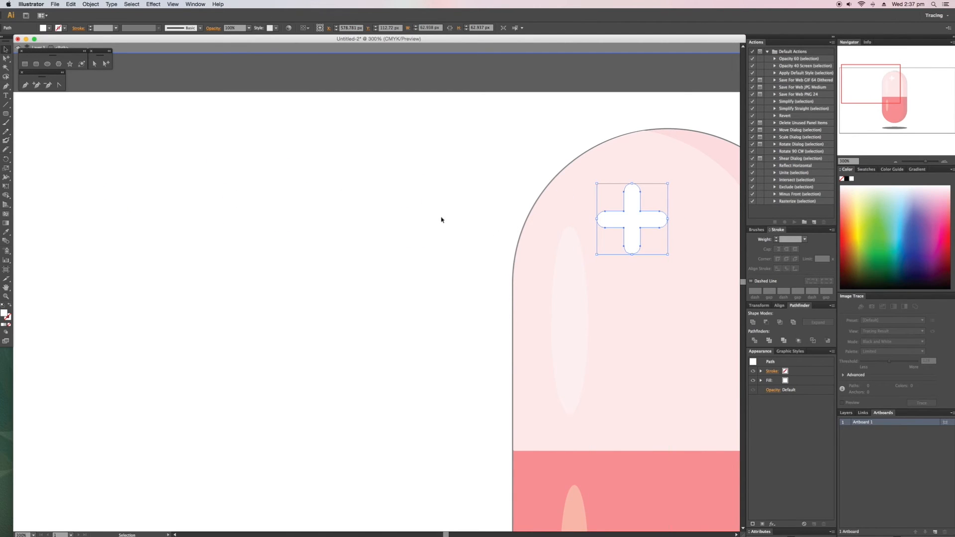
key("super+minus")
key("super+minus")
key("e")
left_click_drag(524, 237, 515, 247)
left_click(5, 49)
Step: Place a copy of the small white plus near the lower left of the capsule's red half
left_click(586, 241)
left_click(506, 254)
left_click_drag(508, 257, 473, 489)
left_click_drag(612, 286, 426, 259)
left_click(847, 414)
left_click(605, 326)
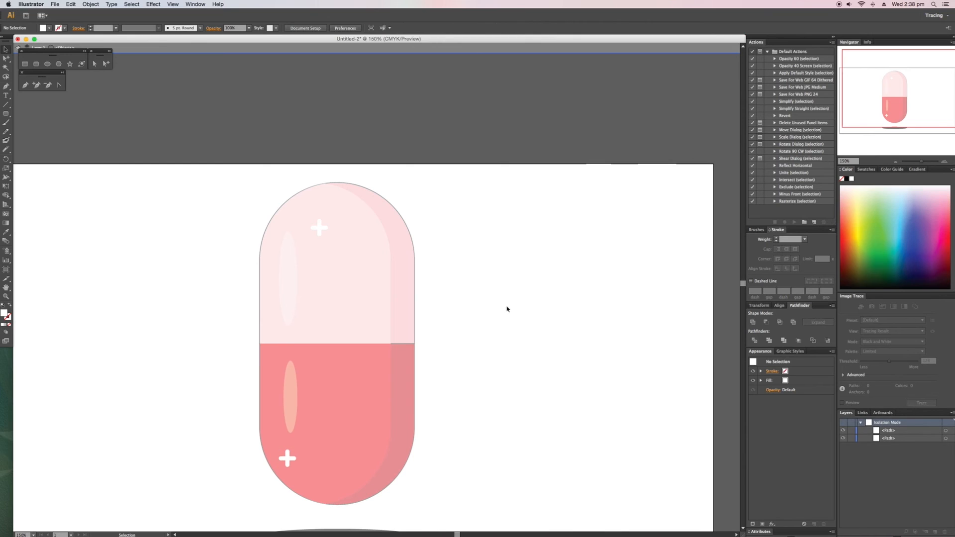
Step: Exit isolation mode and copy the plus at the pink half's right side onto the red half's lower left
key("super+minus")
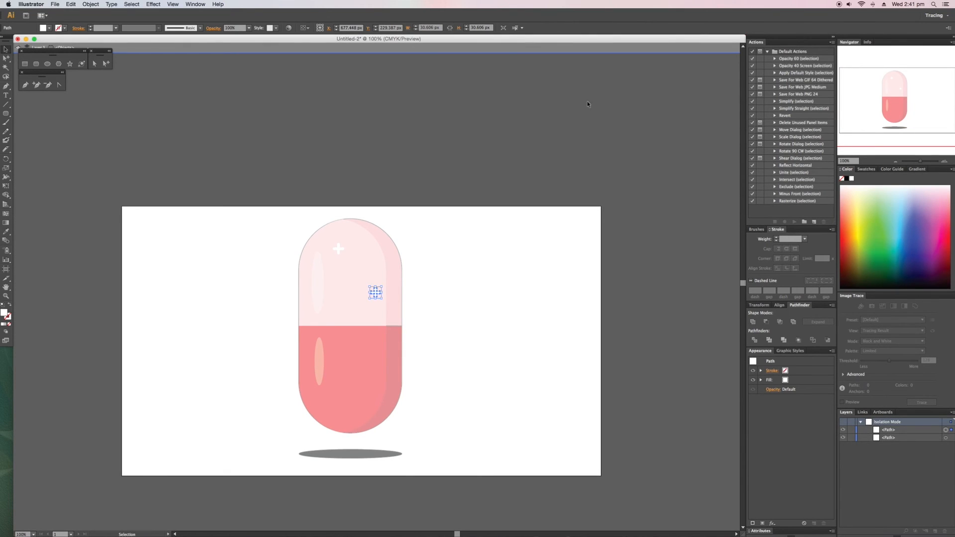
key("Escape")
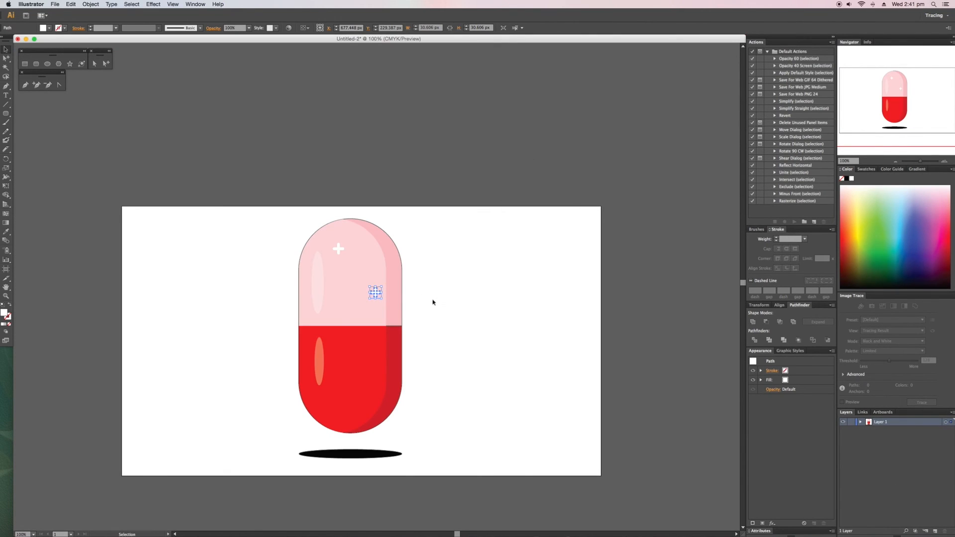
left_click(307, 169)
key("super+plus")
left_click_drag(377, 297, 300, 476)
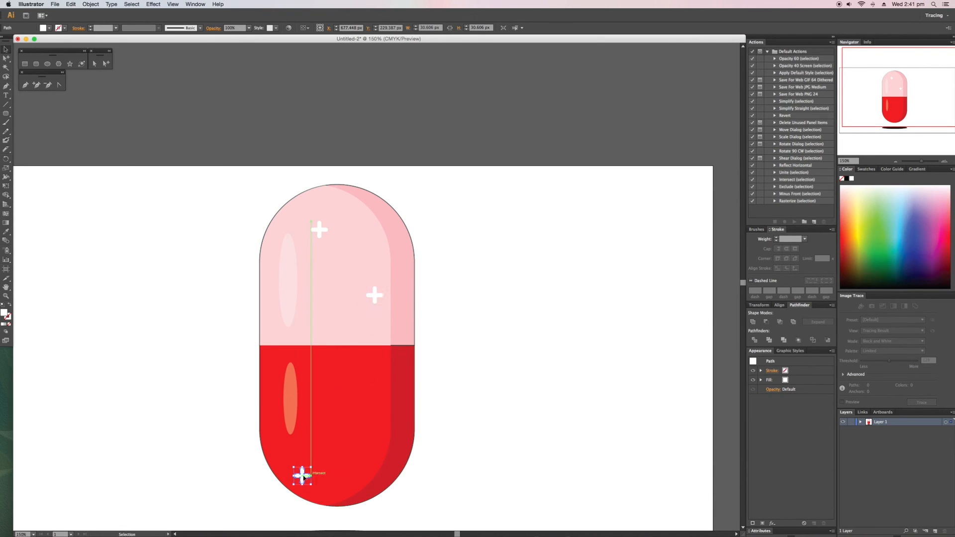
left_click(585, 382)
Step: Set the opacity of all three white plus shapes to 70%
left_click(321, 229)
left_click(375, 295, "shift")
left_click(301, 477, "shift")
left_click(249, 28)
left_click(261, 97)
left_click(468, 285)
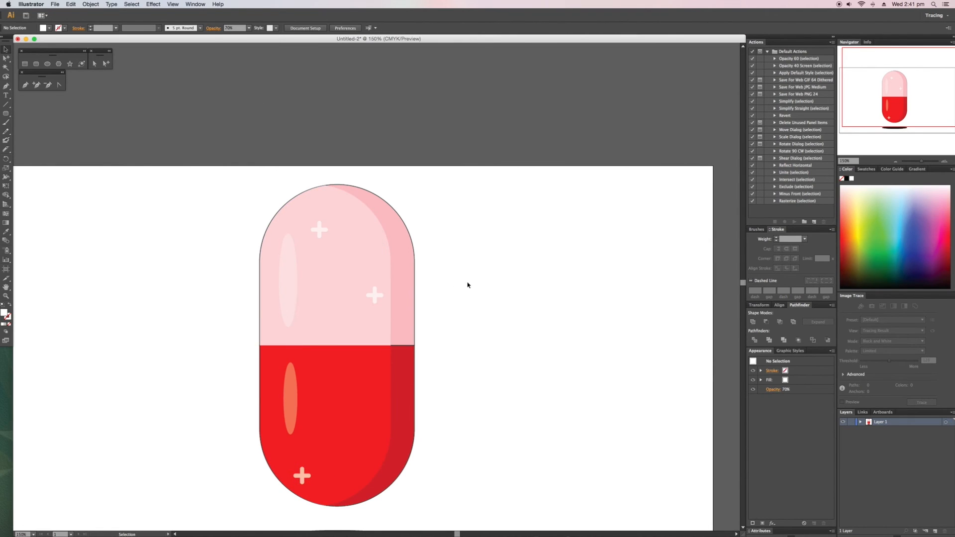
Step: Sample the capsule's pale pink and draw a 1280 by 720 px rectangle in that colour covering the whole artboard
scroll(513, 274, "down", 3)
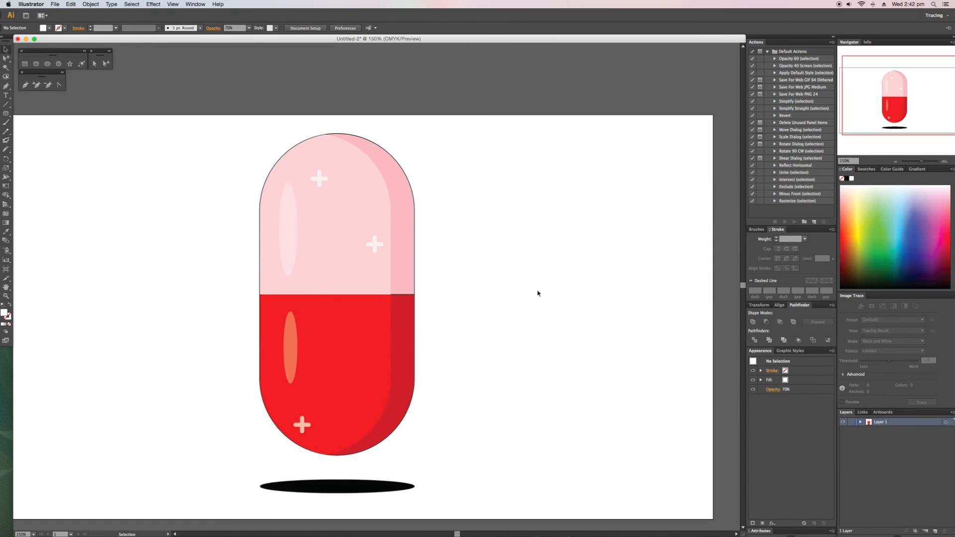
key("super+1")
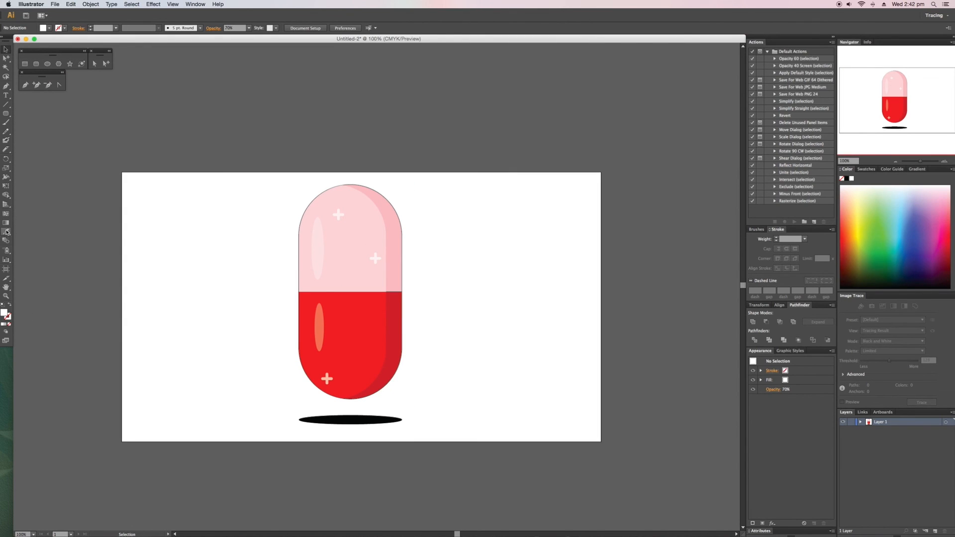
left_click(326, 234)
key("super+shift+a")
left_click(24, 64)
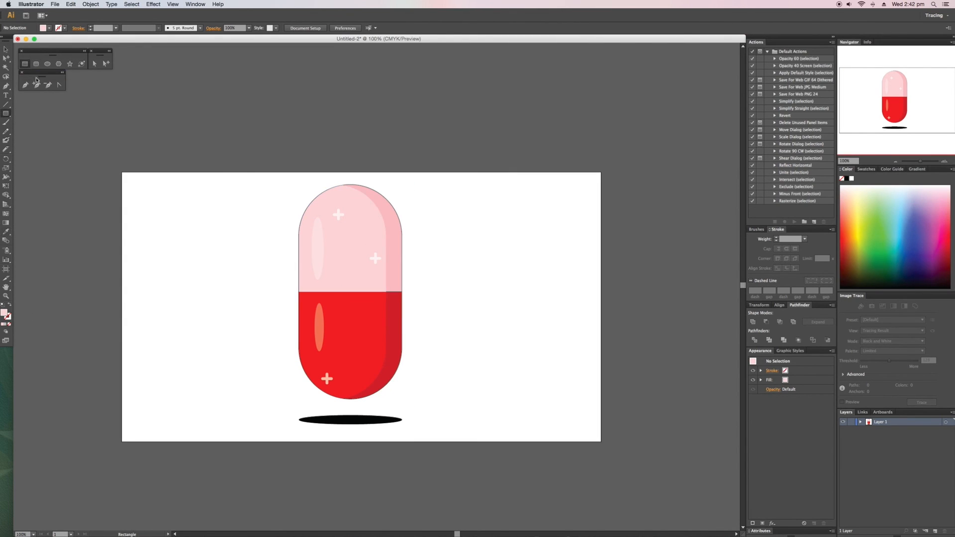
left_click_drag(120, 170, 601, 442)
key("v")
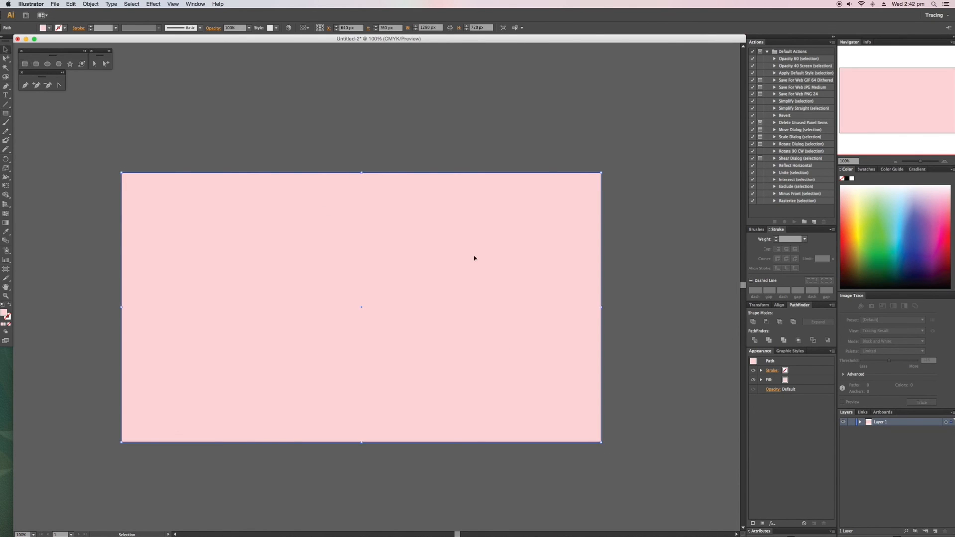
Step: Send the pink background rectangle behind all artwork and lock it
right_click(501, 260)
mouse_move(520, 363)
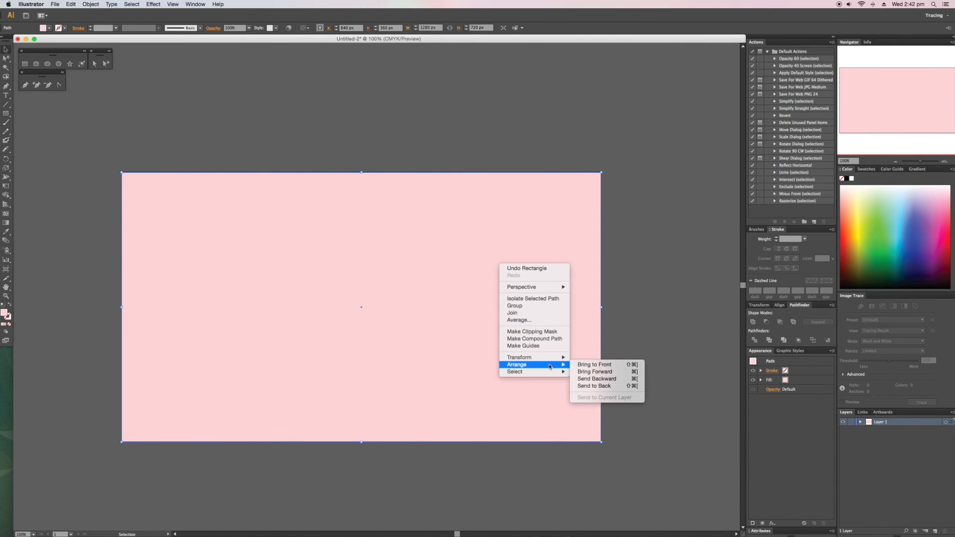
left_click(592, 387)
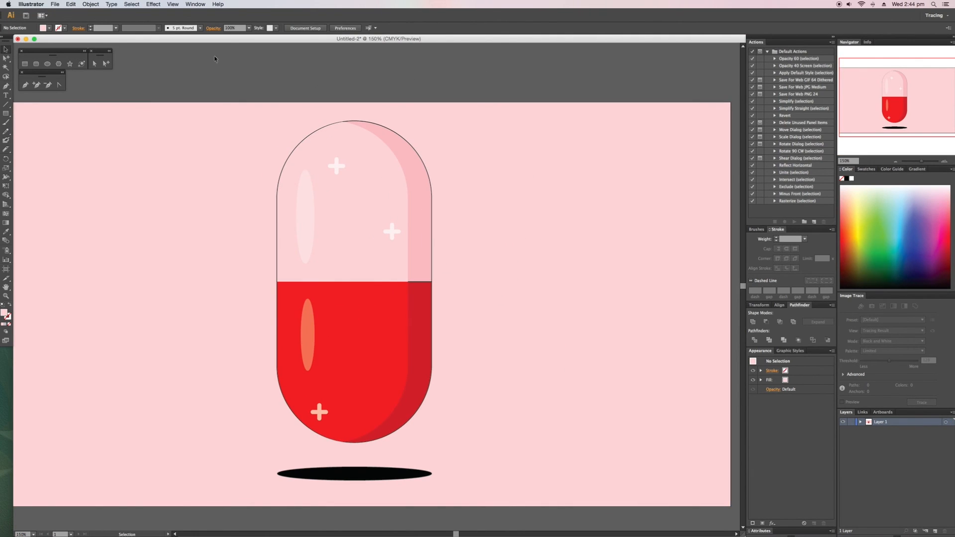
left_click(598, 207)
left_click(90, 4)
mouse_move(115, 47)
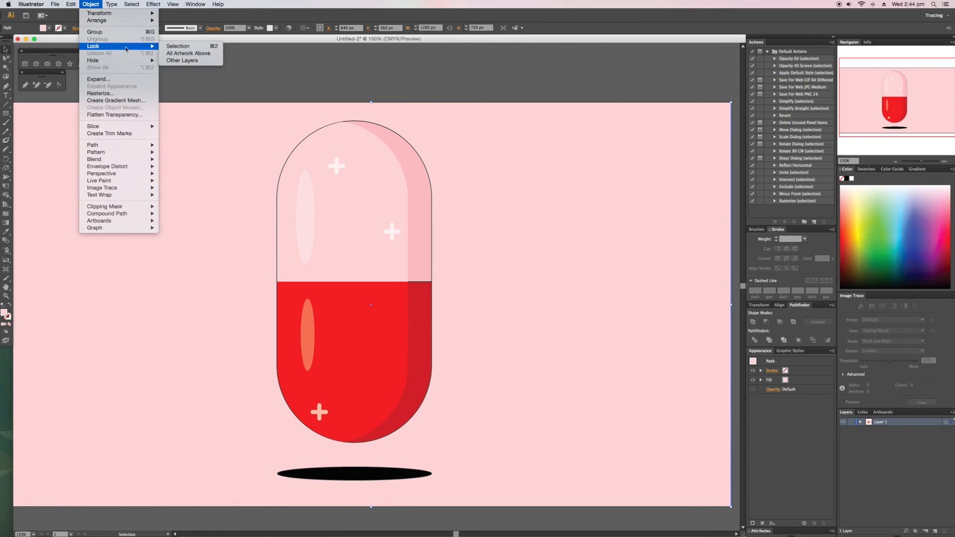
left_click(167, 47)
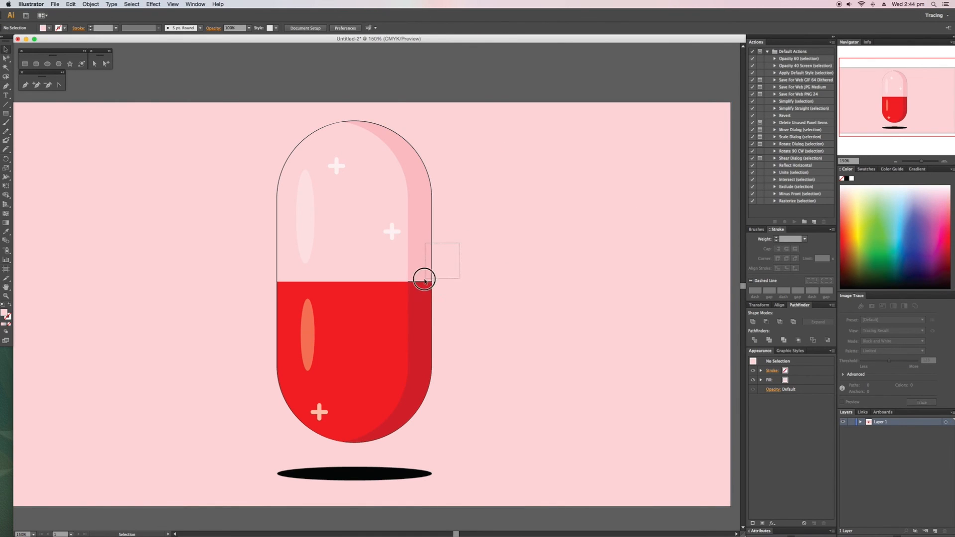
Step: Select the capsule's outlined shapes and remove the dark seam line across the shaded right edge with Shape Builder
left_click_drag(427, 276, 409, 301)
key("super+equal")
key("super+equal")
key("super+equal")
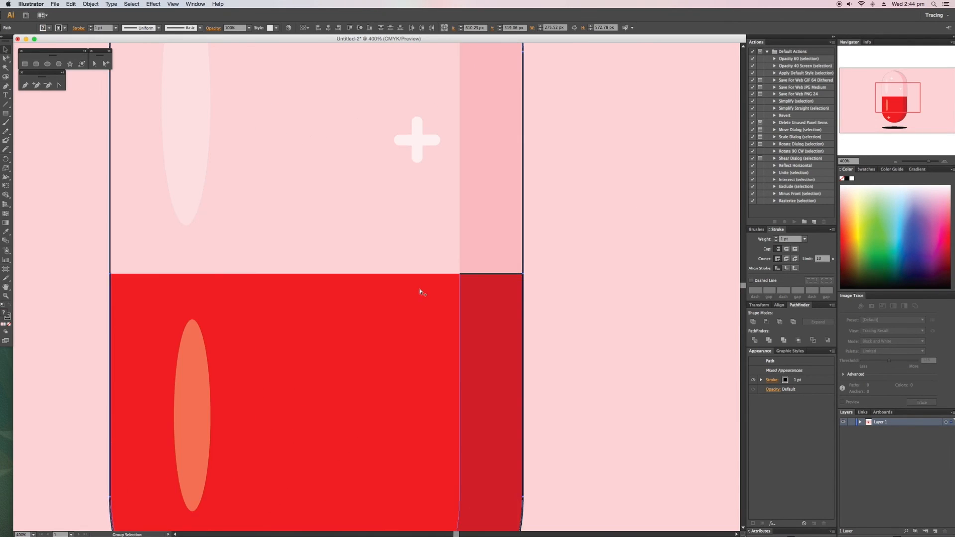
left_click(6, 195)
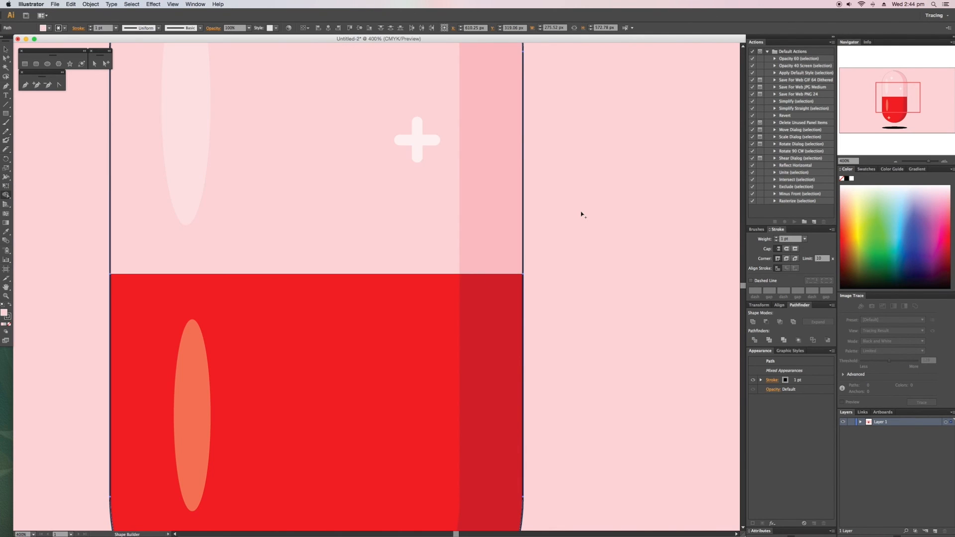
key("super+minus")
key("super+minus")
left_click(6, 49)
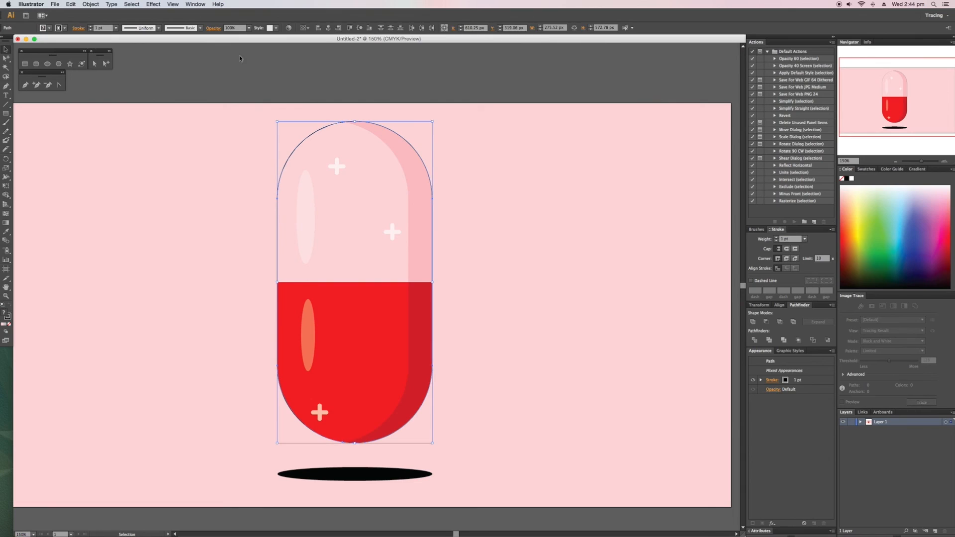